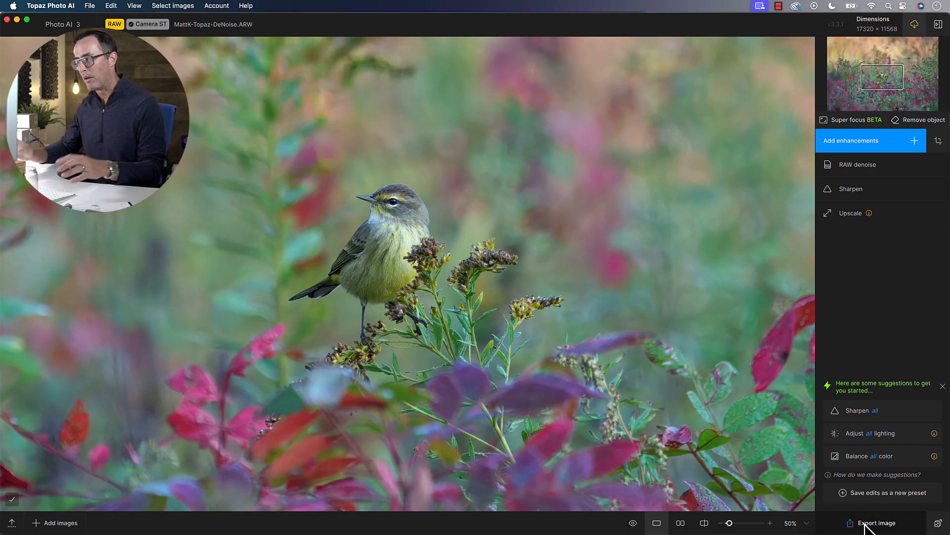
Switch to Photoshop, with the MattK-Topaz-DeNoise-2 document in view
key(super+Tab)
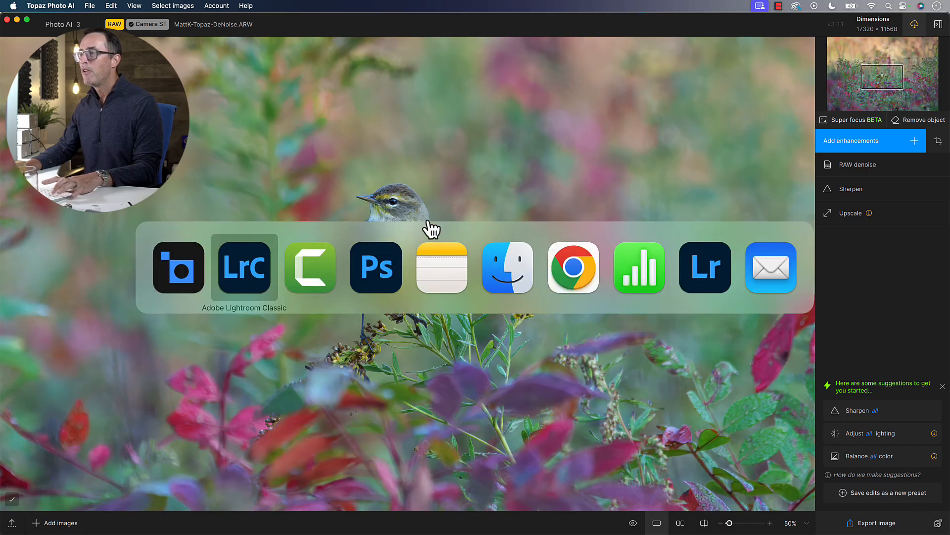
click(389, 251)
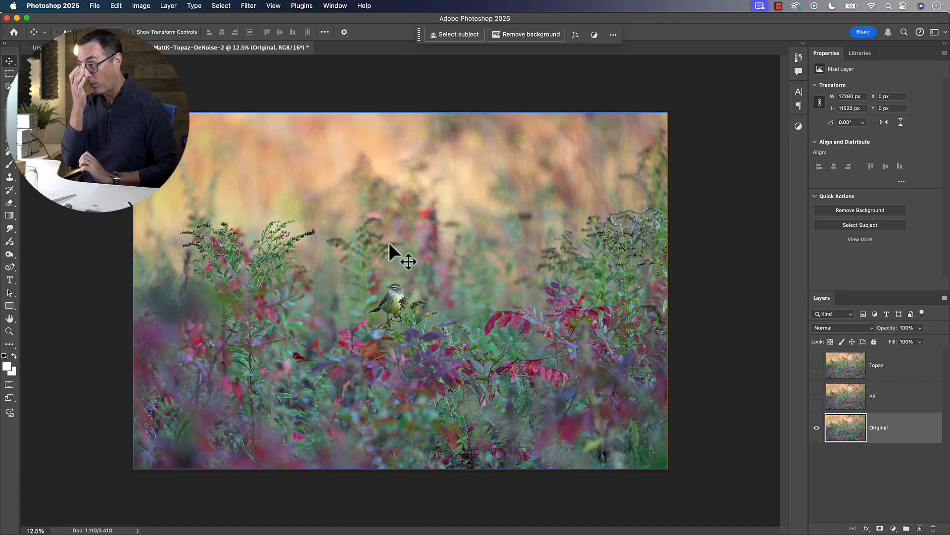
key(super+equal)
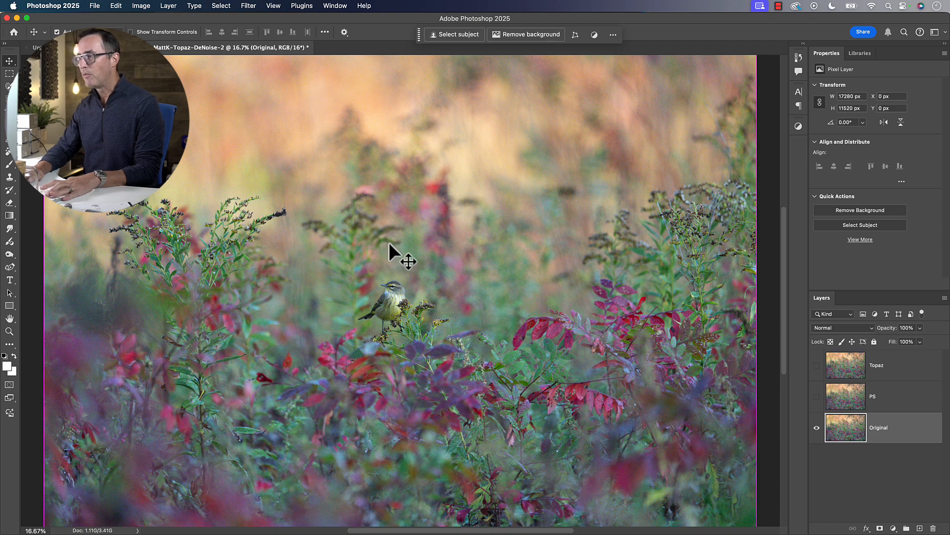
key(super+minus)
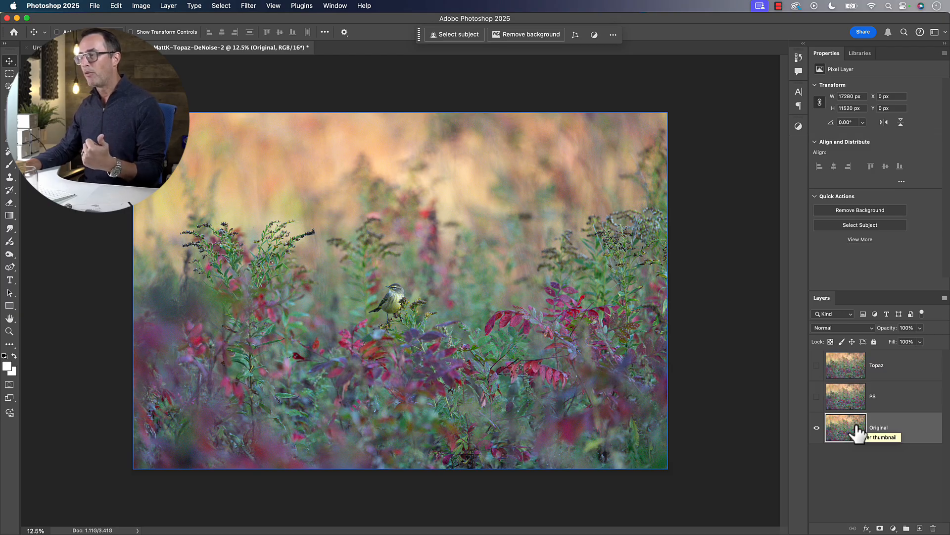
Crop the image tightly around the bird to about 3489 × 2326 px, keeping the bird near the centre
key(c)
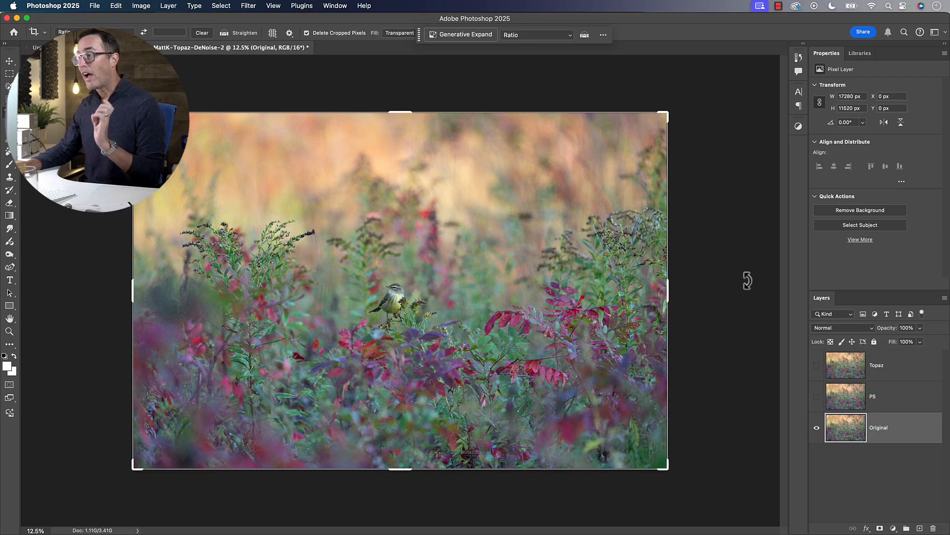
click(664, 114)
drag(664, 114, 455, 253)
drag(413, 290, 417, 280)
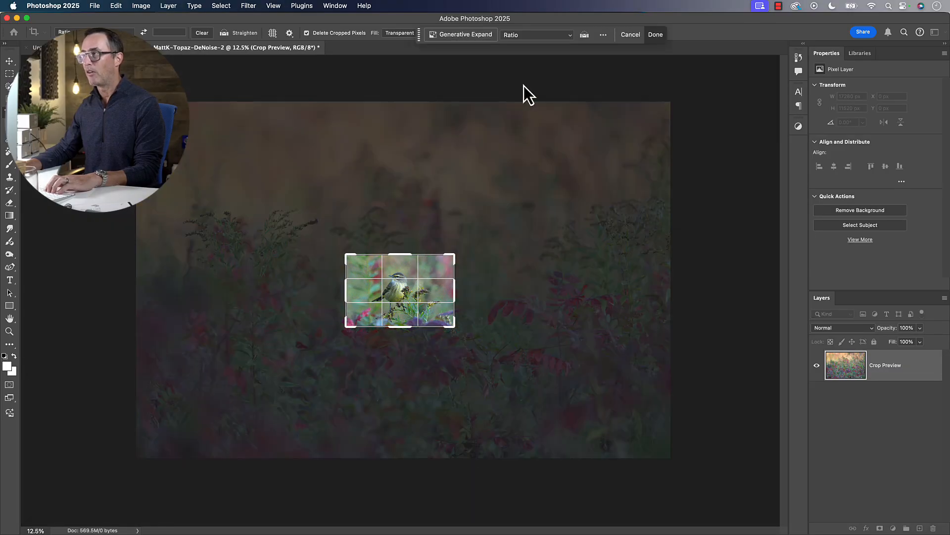
key(Return)
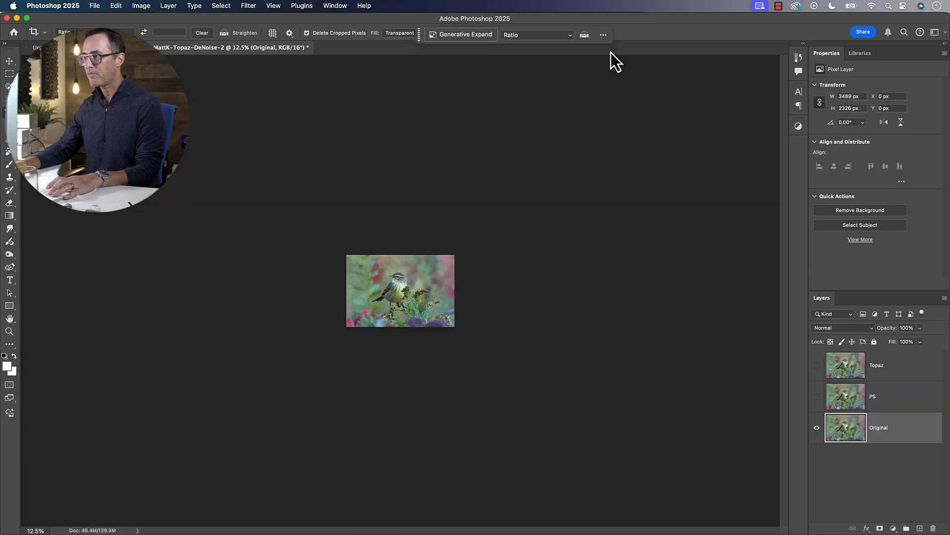
Check the cropped image's pixel dimensions in Image Size and leave without changing them
key(super+equal)
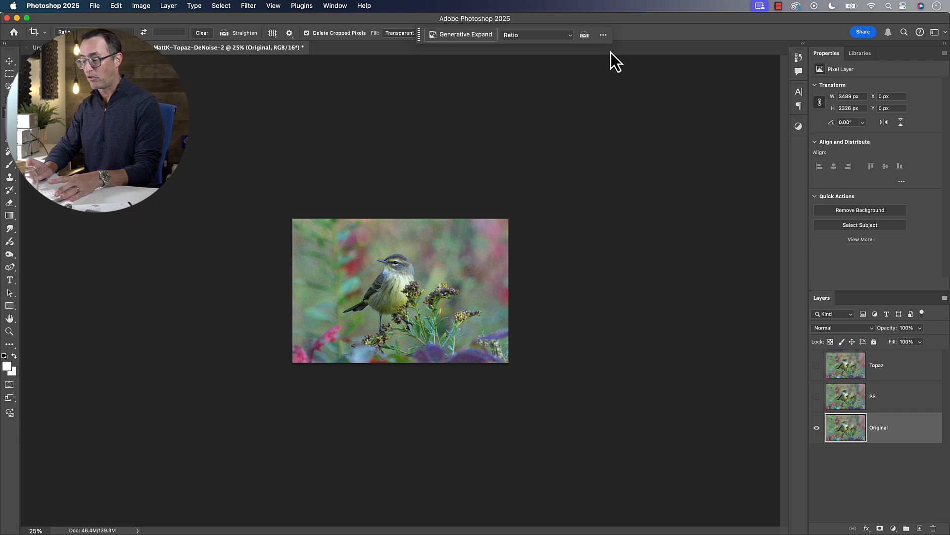
key(super+alt+i)
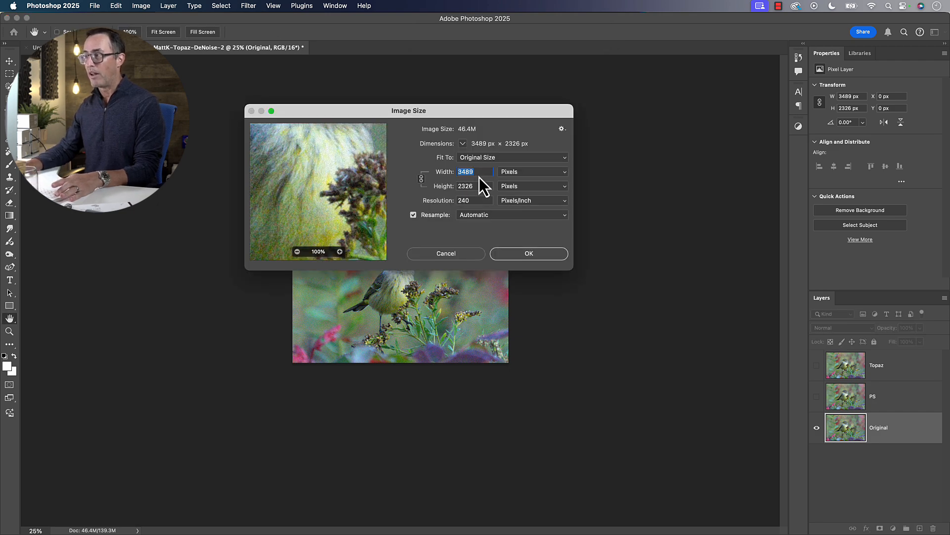
click(458, 256)
key(c)
Enlarge the bird to 100% and make the PS layer visible above the Original layer, selecting it
key(super+plus)
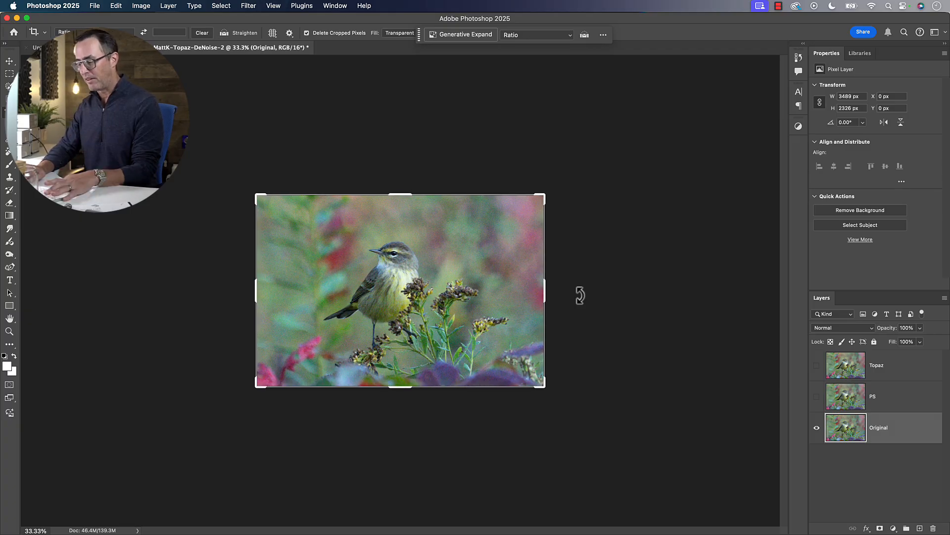
key(super+plus)
key(super+plus)
key(v)
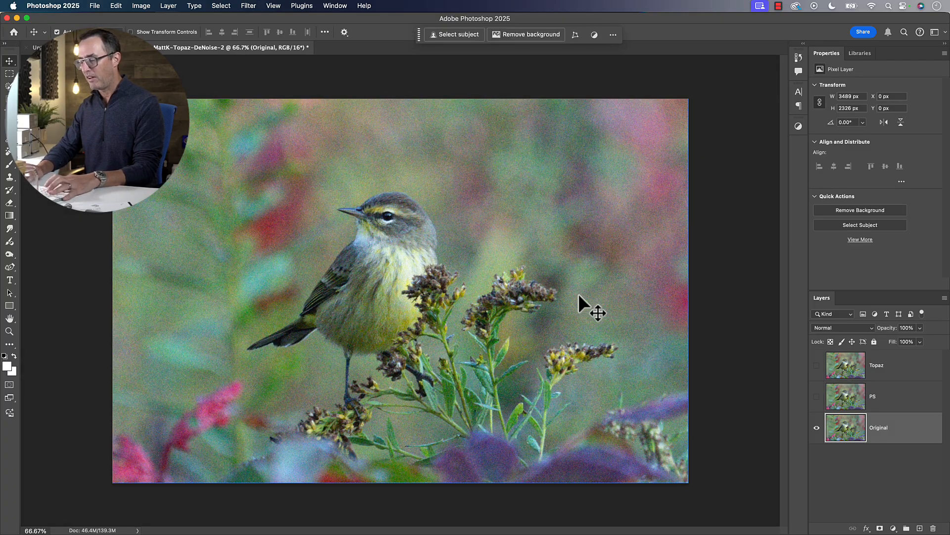
key(super+plus)
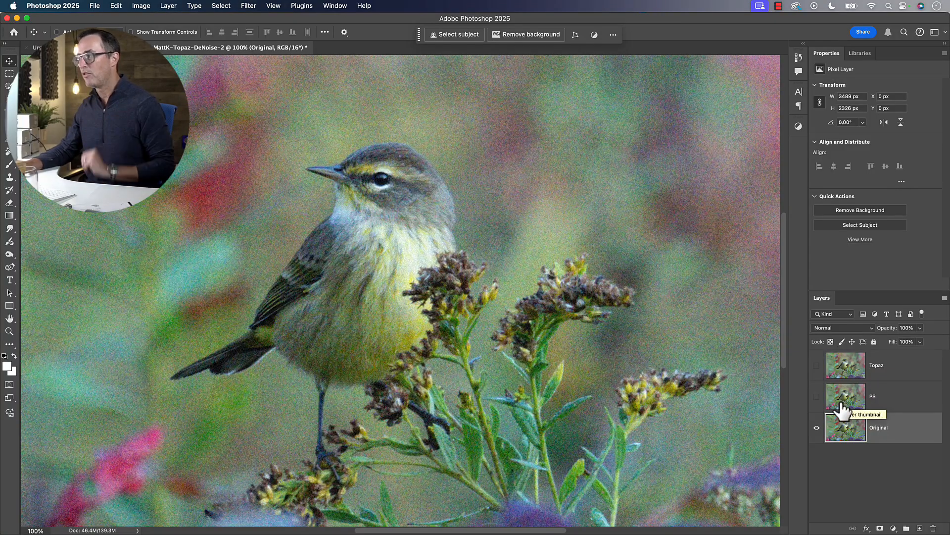
click(817, 396)
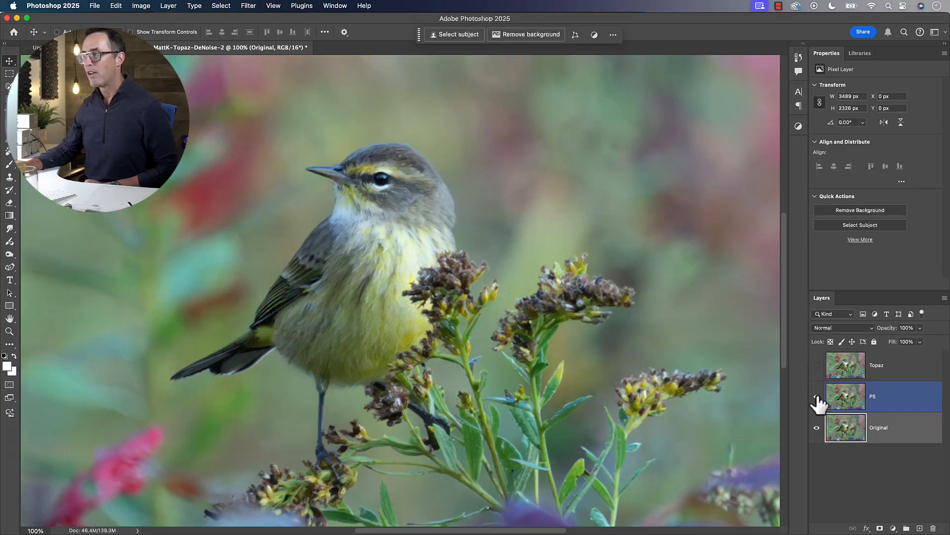
click(840, 396)
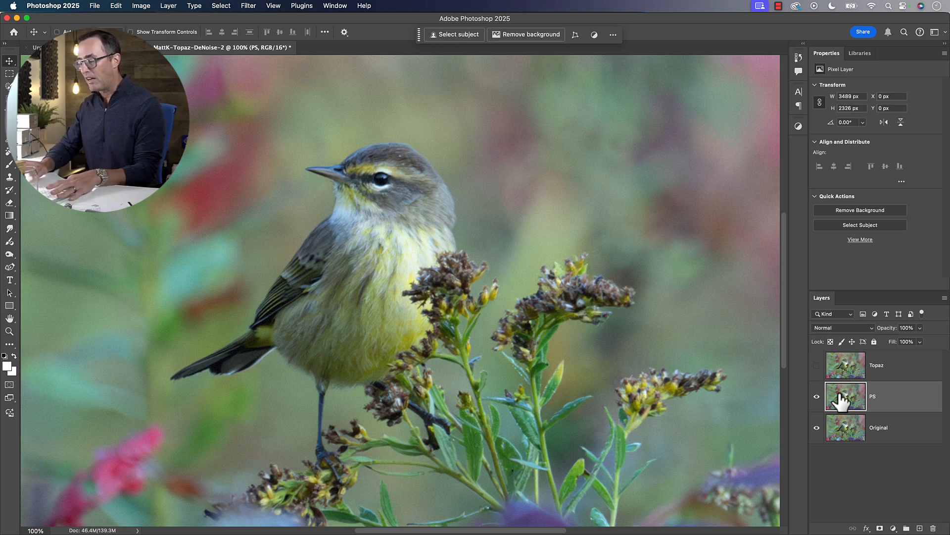
Examine the noise and feather detail of the PS layer at several magnifications, including in full-screen view
key(super+minus)
key(super+minus)
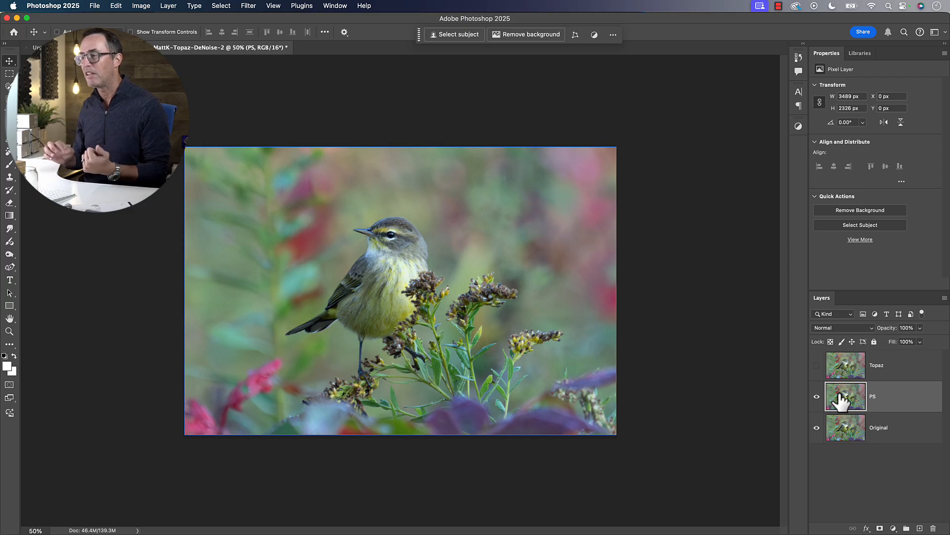
key(super+equal)
key(super+equal)
key(super+equal)
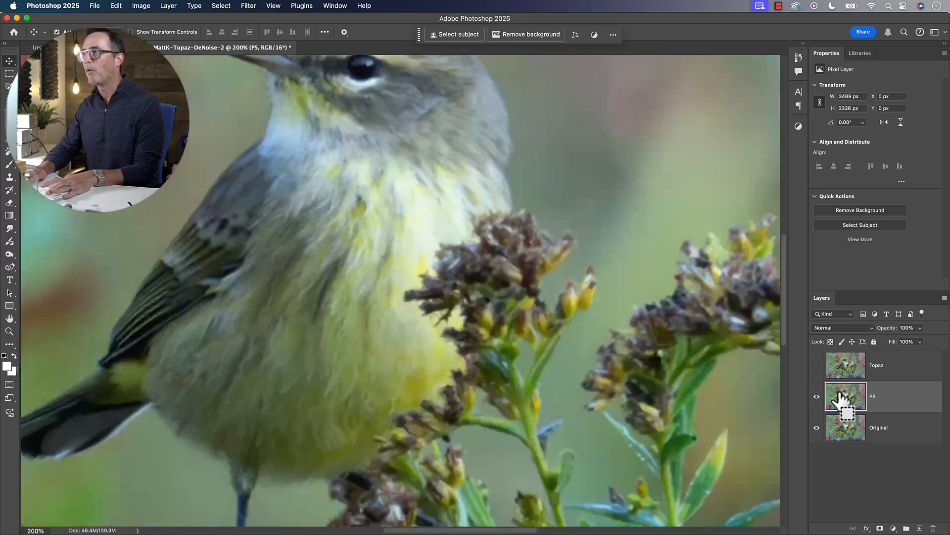
key(super+0)
key(f)
key(f)
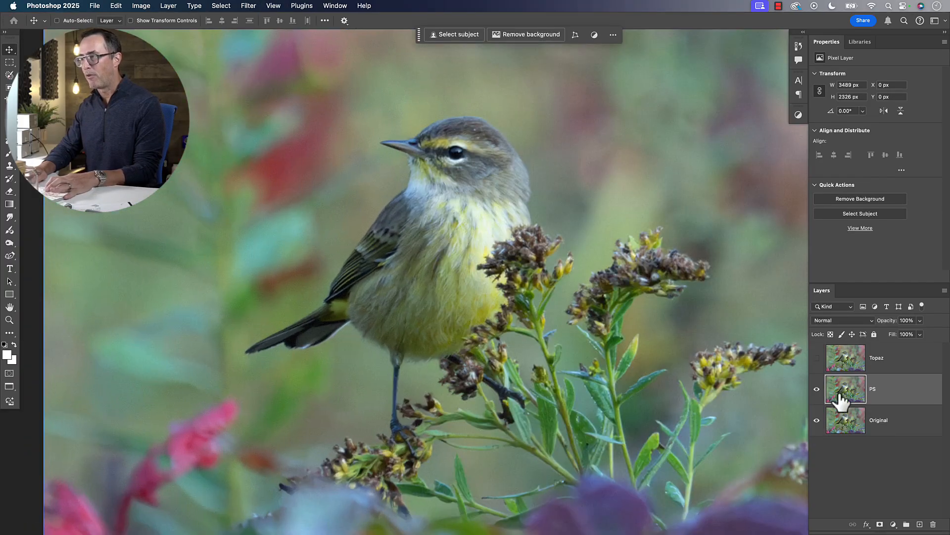
key(super+equal)
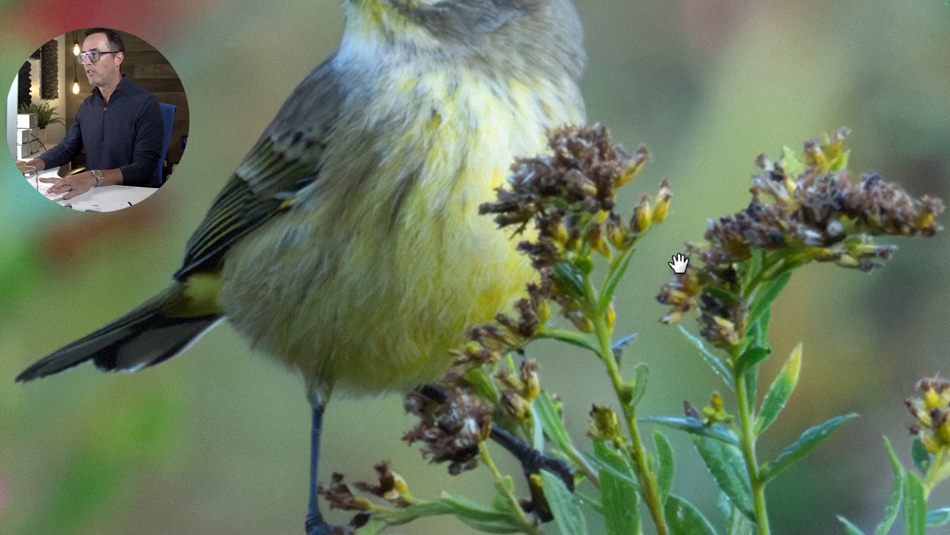
drag(675, 263, 675, 407)
key(super+0)
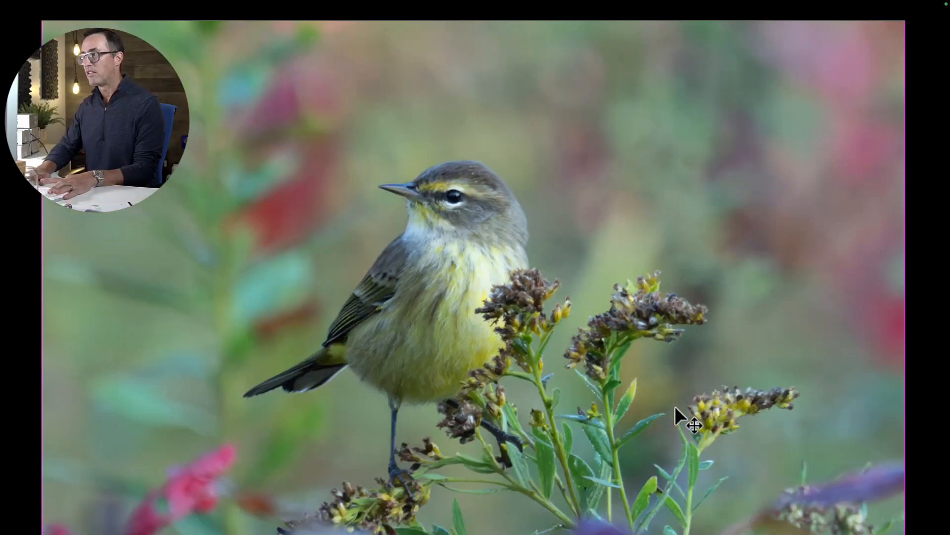
key(super+minus)
key(f)
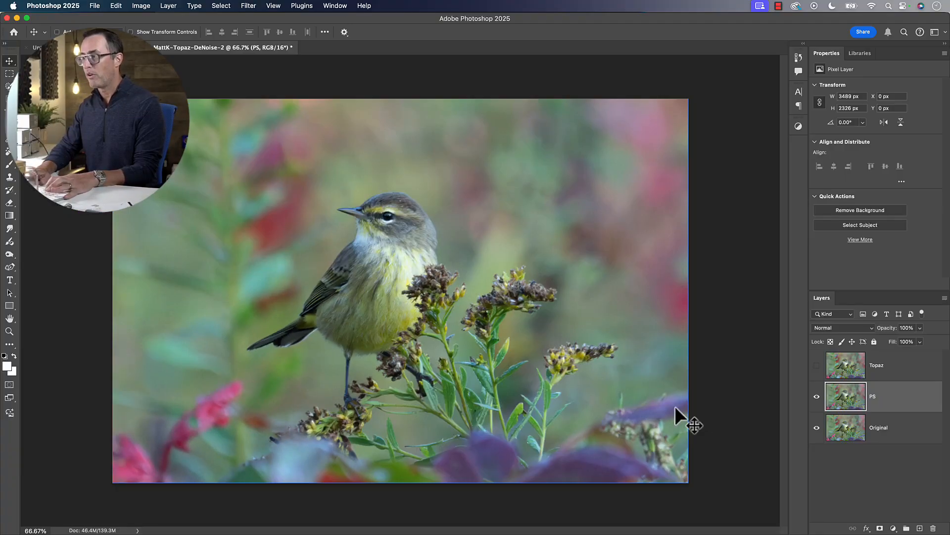
key(super+equal)
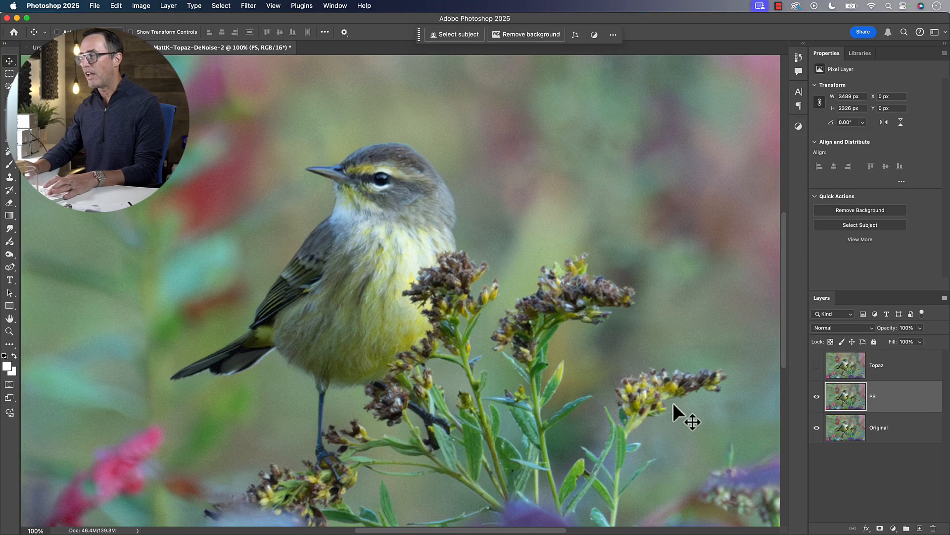
Compare the Topaz layer with the PS layer around the bird's head at 200% by toggling the Topaz layer's visibility
click(844, 365)
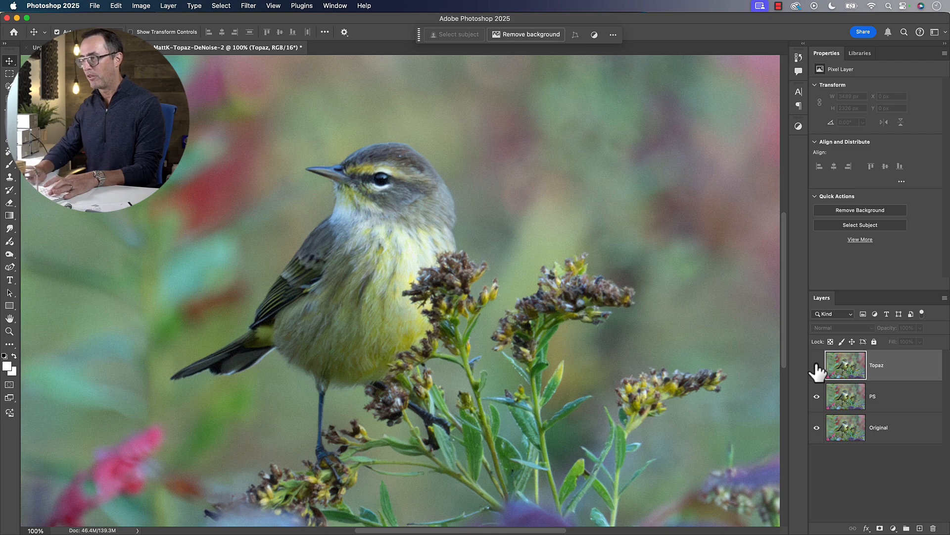
key(super+equal)
key(alt+bracketleft)
drag(632, 262, 647, 371)
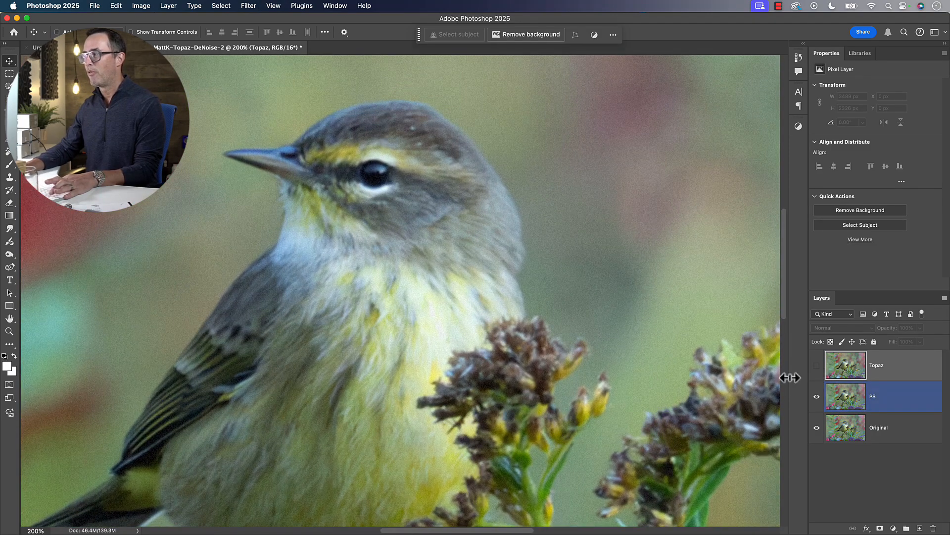
click(816, 365)
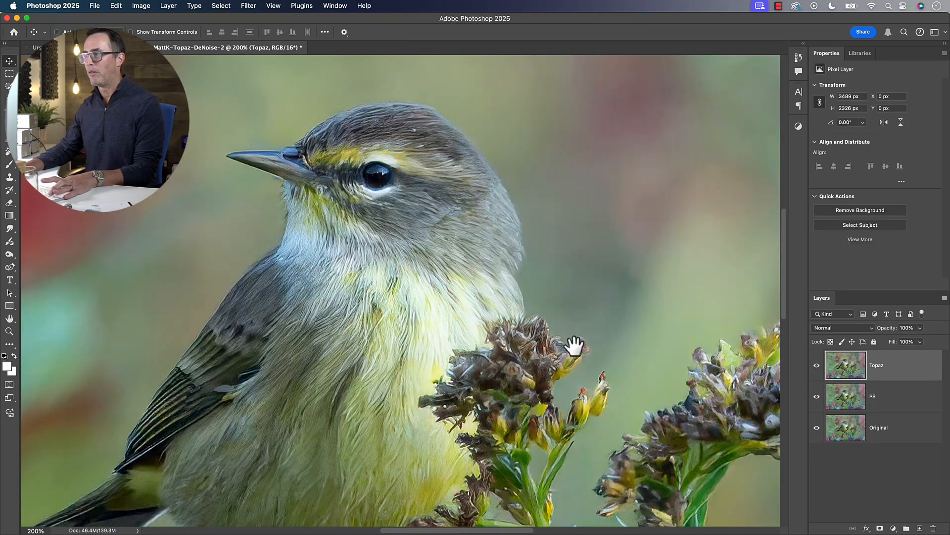
drag(569, 340, 703, 403)
click(817, 367)
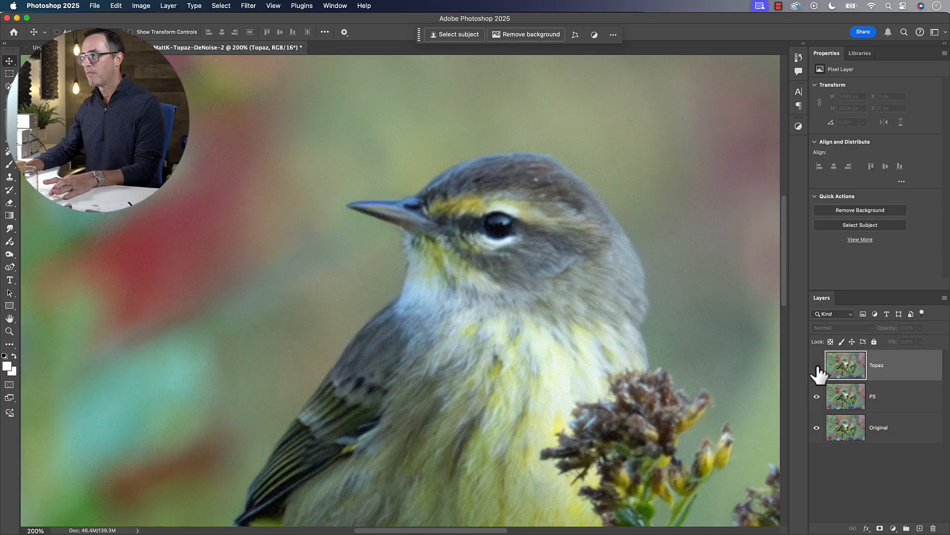
click(817, 366)
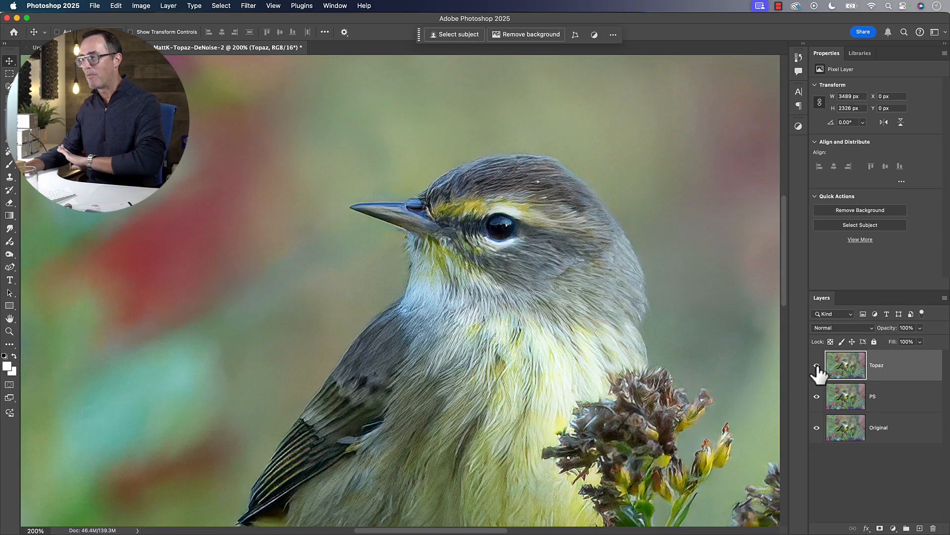
click(817, 366)
Start a Smart Sharpen filter on the PS layer and set its amount to 440%
click(843, 398)
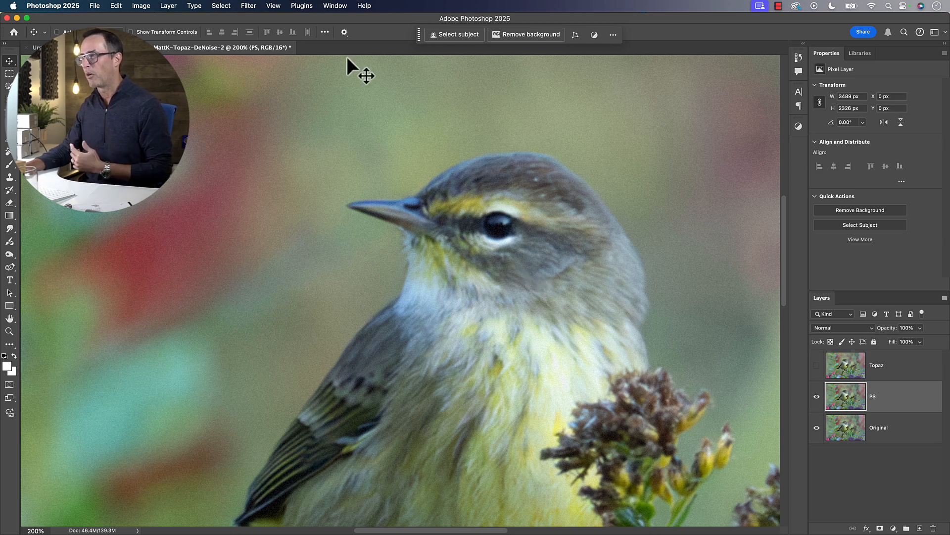
click(249, 5)
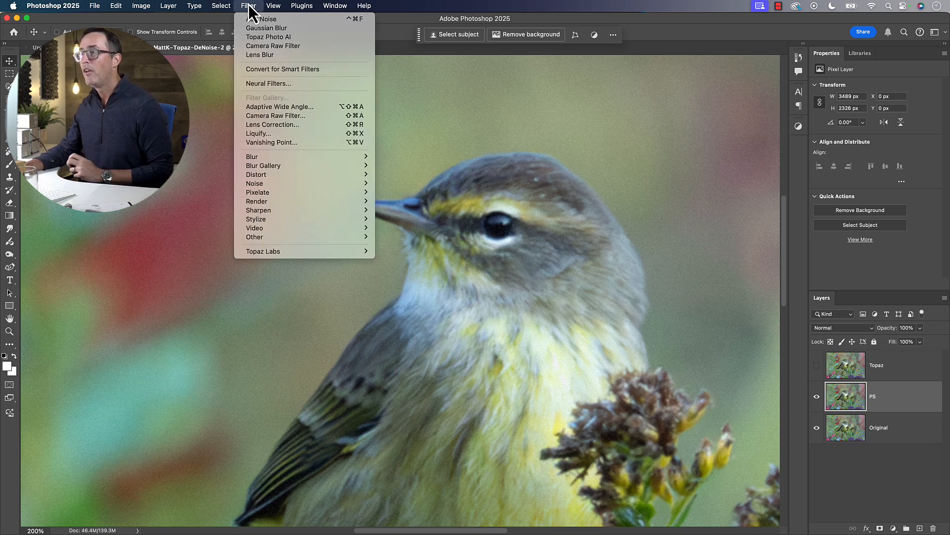
mouse_move(283, 211)
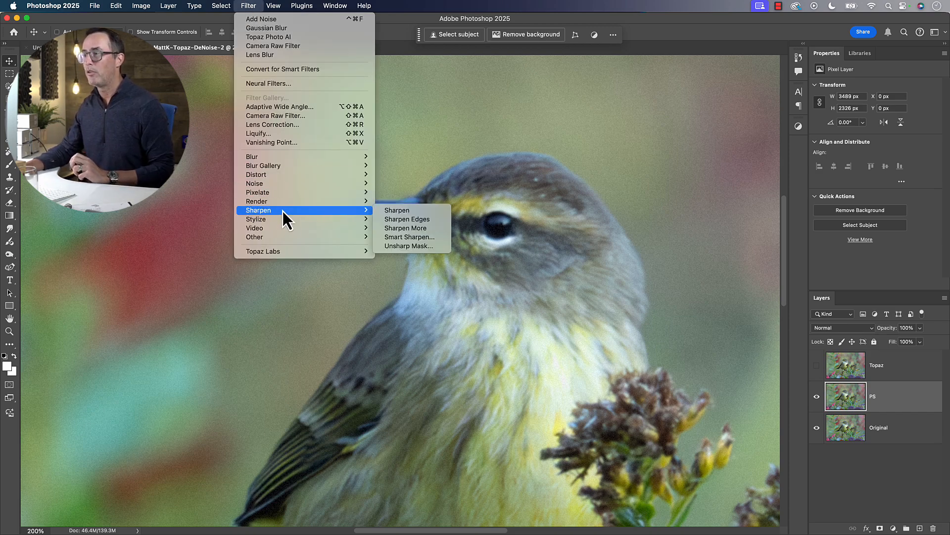
click(435, 239)
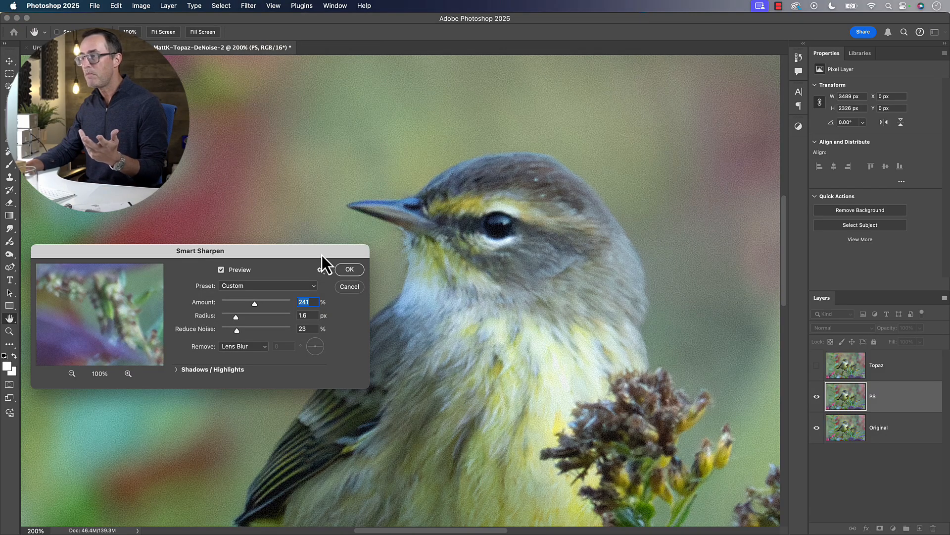
drag(322, 255, 323, 230)
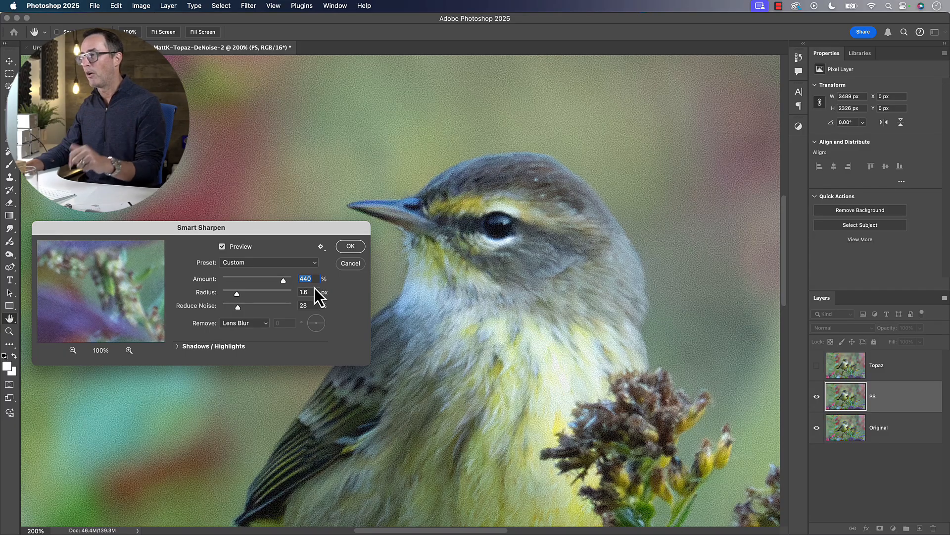
Compare the bird's head at 300% with and without the Smart Sharpen preview
key(super+equal)
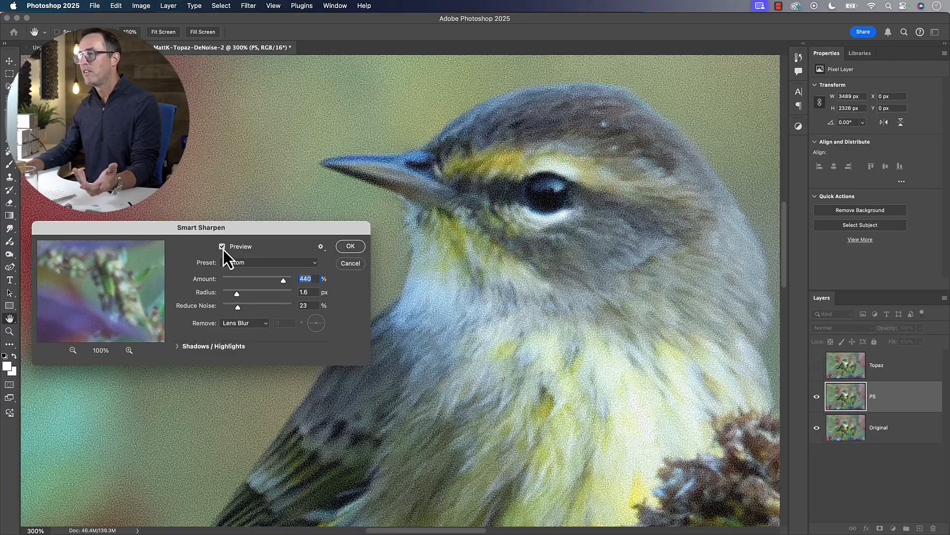
click(222, 247)
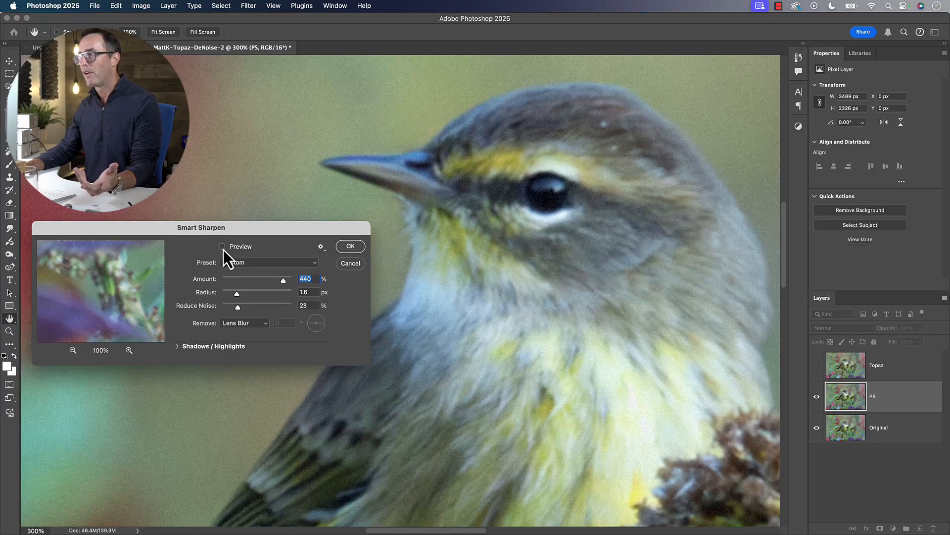
click(222, 247)
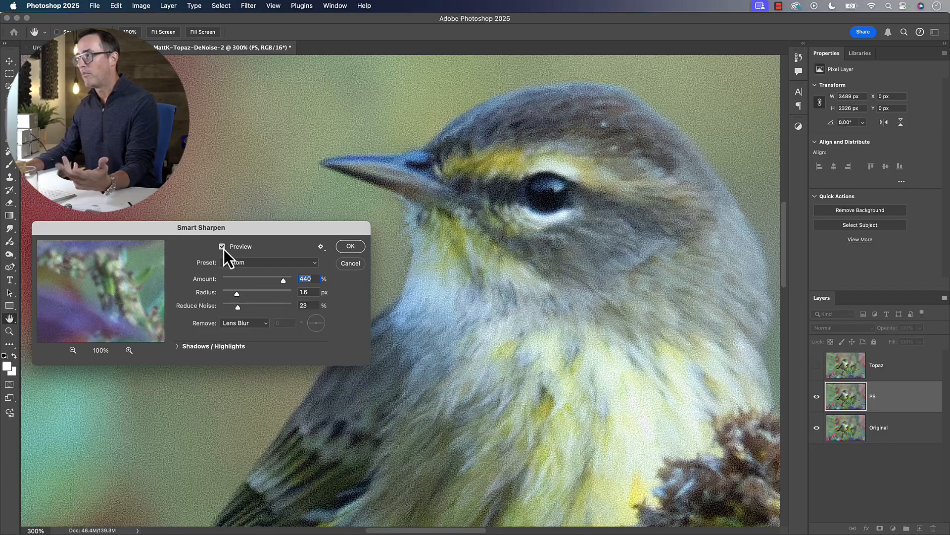
click(223, 246)
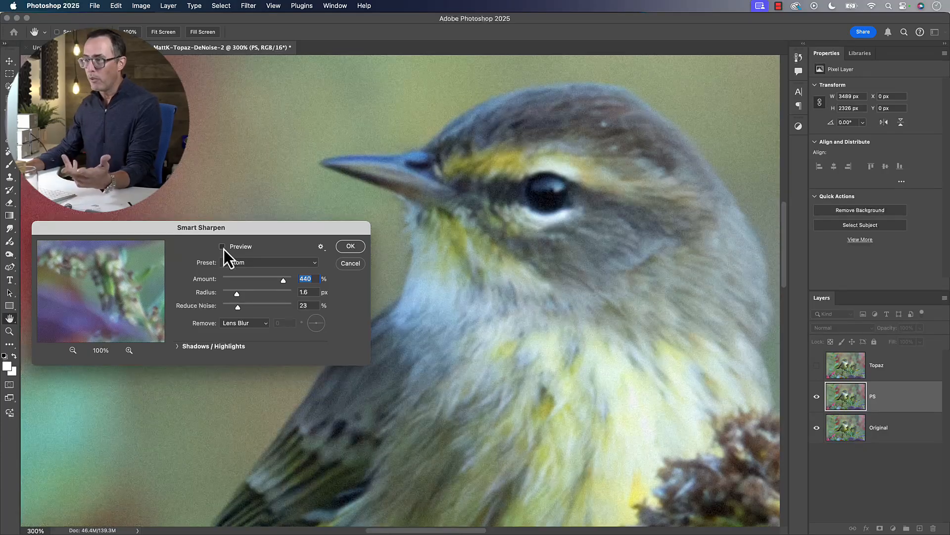
Turn the Smart Sharpen preview back on, cancel the filter and show the Topaz layer again
click(222, 247)
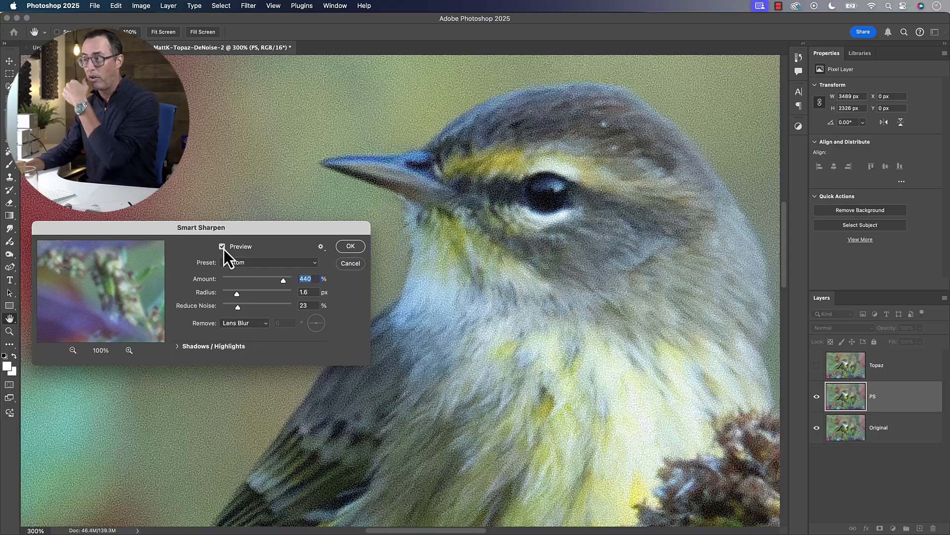
click(353, 263)
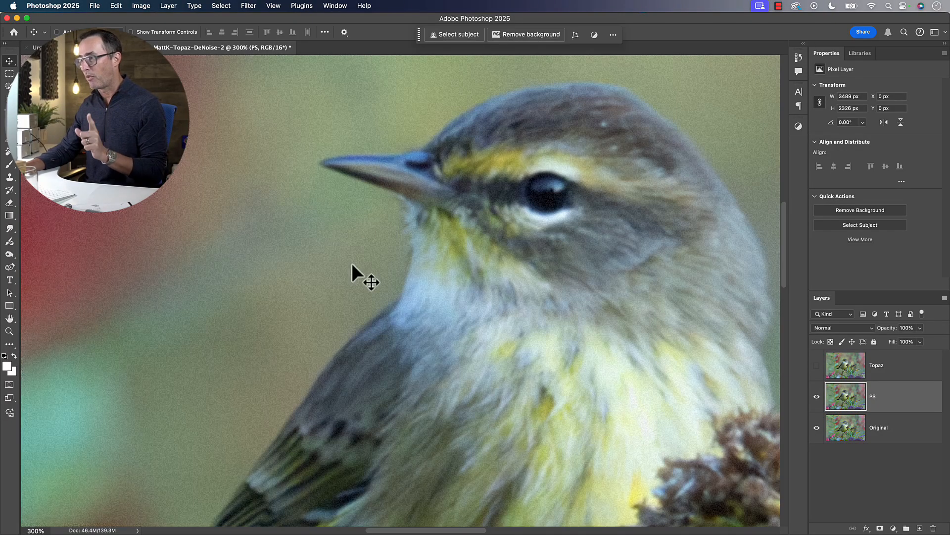
click(816, 365)
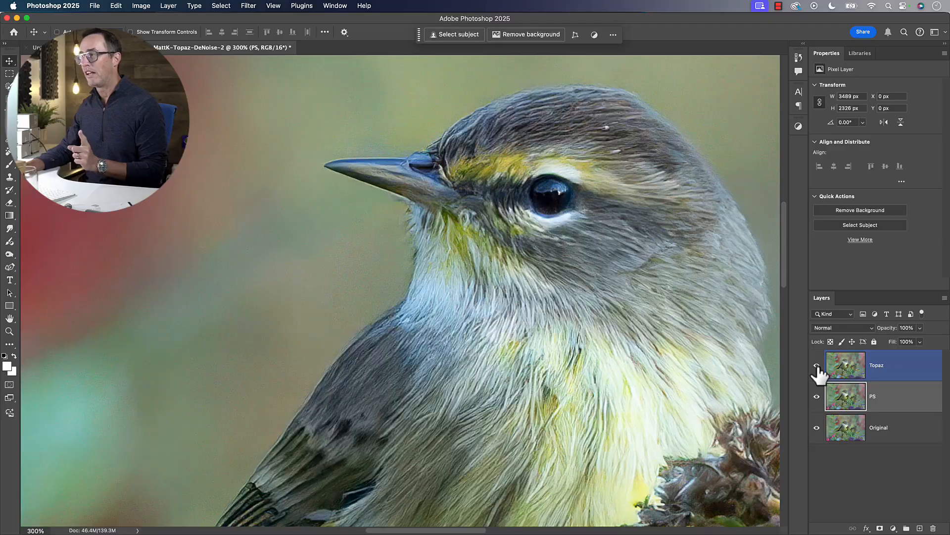
Hide the PS layer and lower the Topaz layer's opacity to 82% to blend it with the Original layer
click(847, 366)
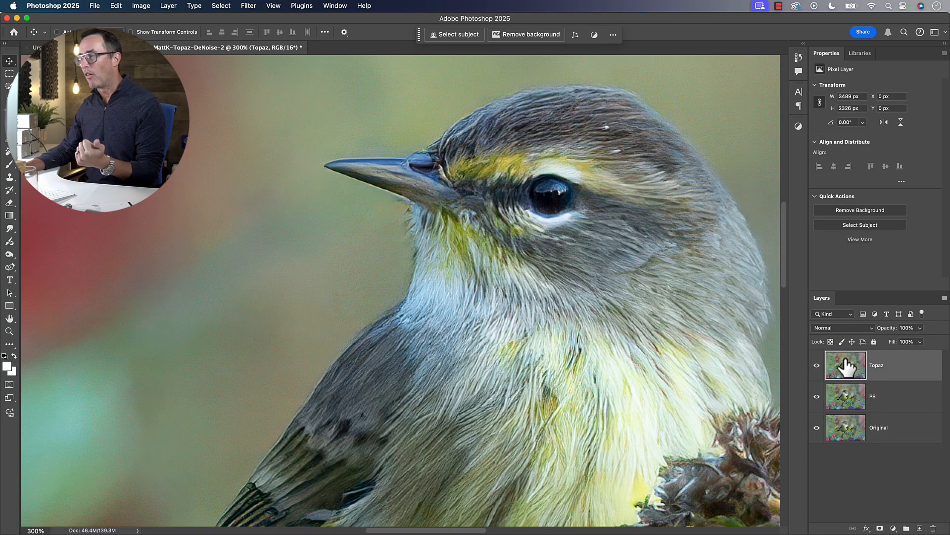
click(846, 396)
click(817, 396)
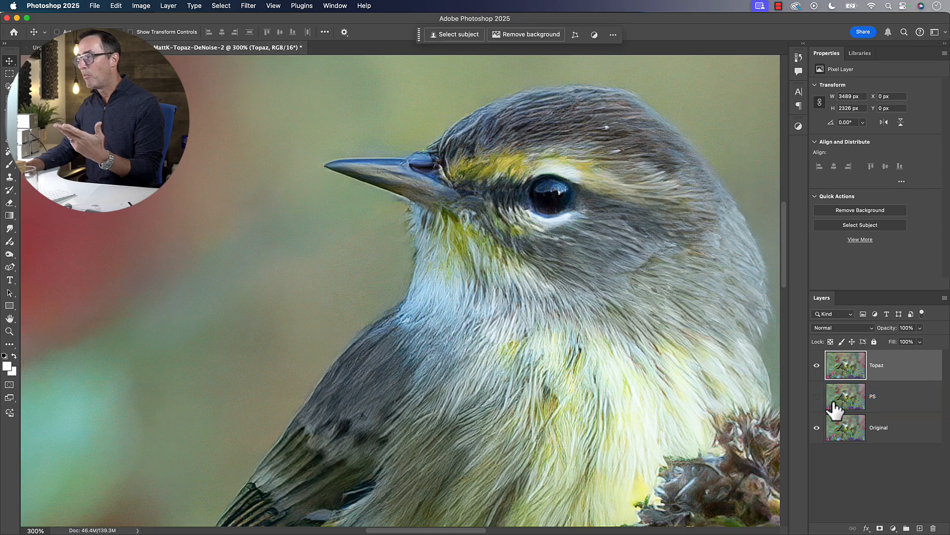
click(841, 429)
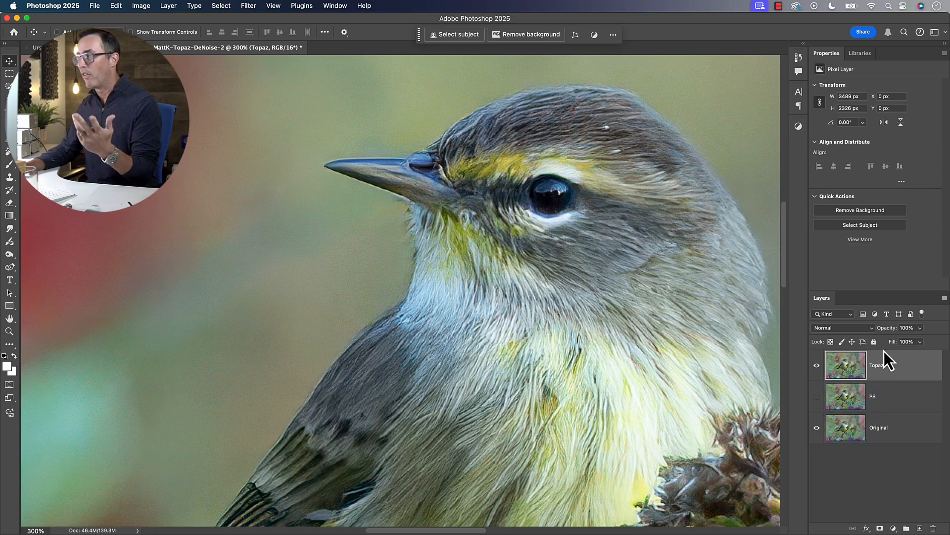
mouse_move(889, 335)
mouse_down()
mouse_move(870, 333)
mouse_move(881, 335)
mouse_up()
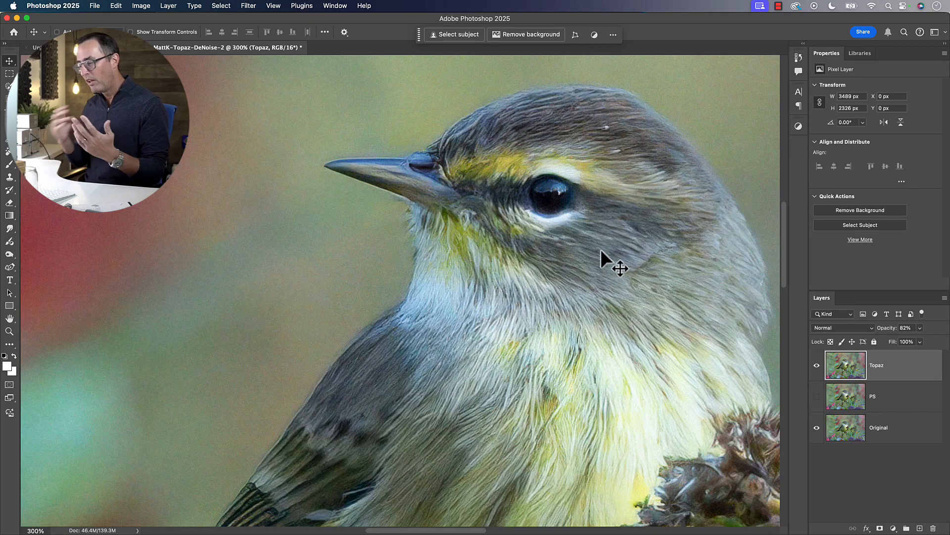
key(super+1)
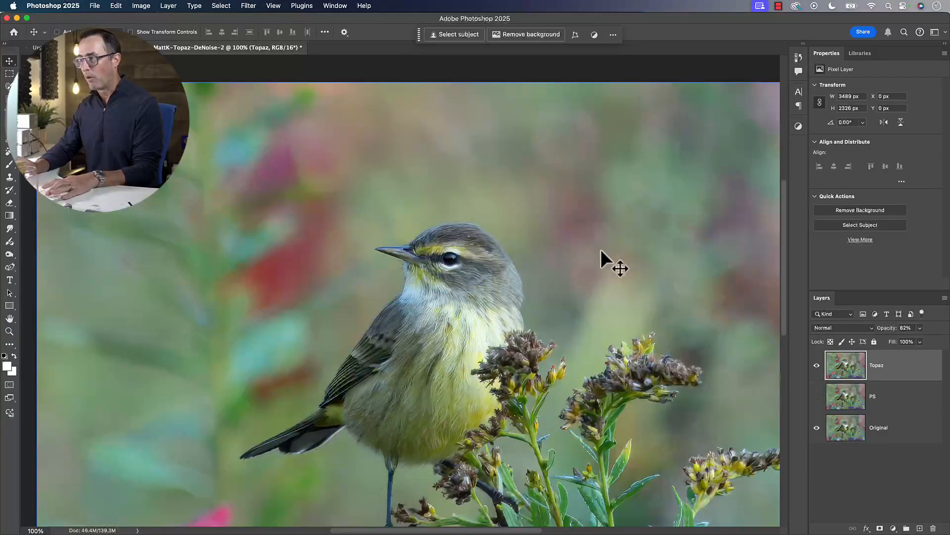
key(super+Tab)
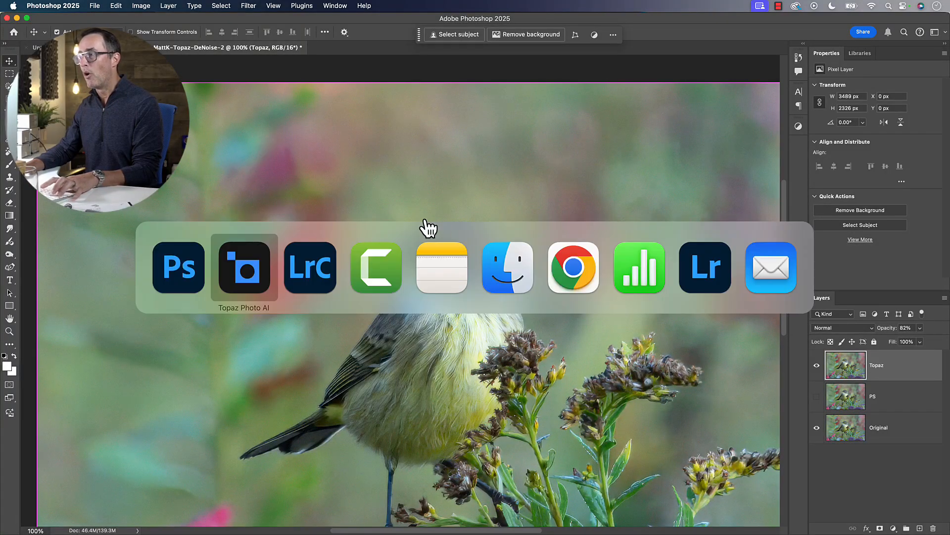
click(196, 273)
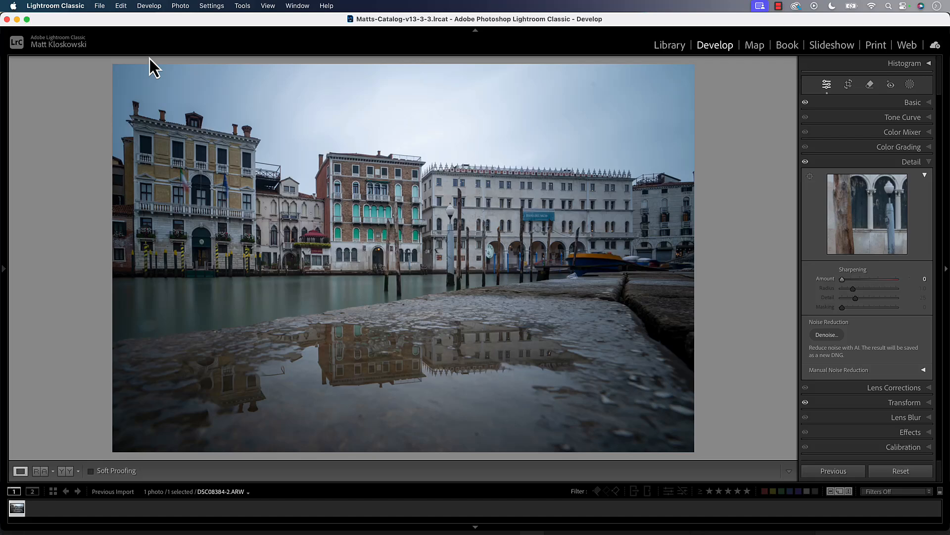
Locate the Process with Topaz Photo AI plug-in command in Lightroom Classic, and switch to the canal photo in Topaz Photo AI
click(100, 5)
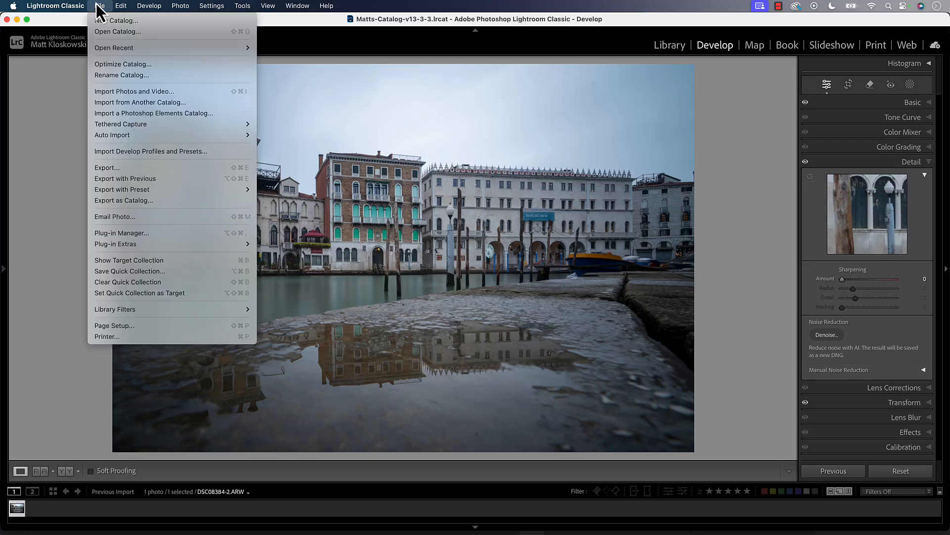
mouse_move(137, 249)
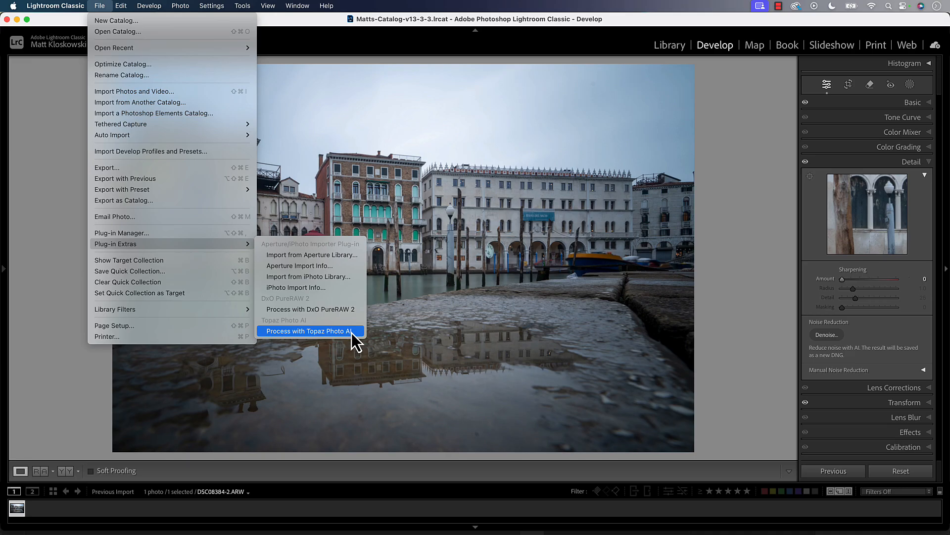
key(super+Tab)
click(285, 246)
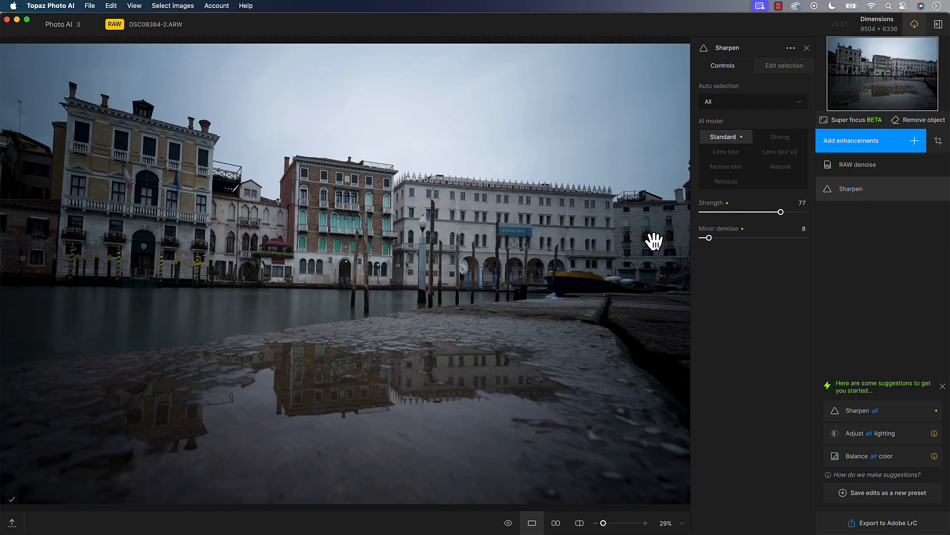
Compare the canal buildings with and without the RAW denoise and Sharpen enhancements at 50% and 67% magnification
scroll(631, 245, up, 2)
scroll(630, 245, up, 2)
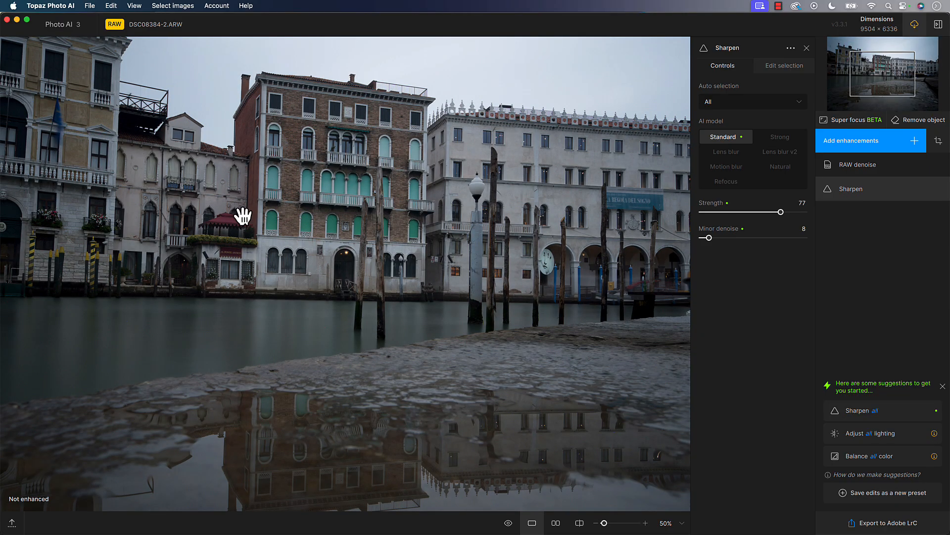
drag(244, 212, 382, 432)
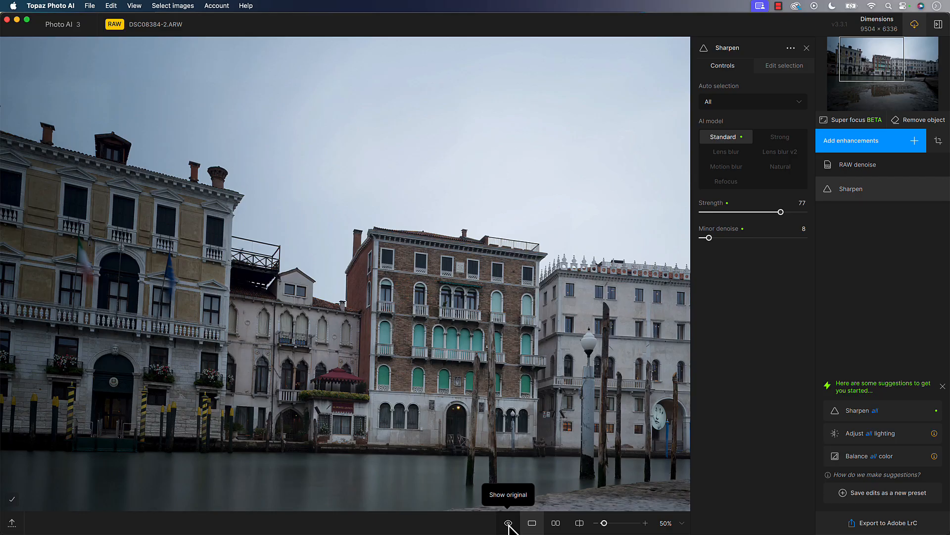
click(508, 522)
click(508, 522)
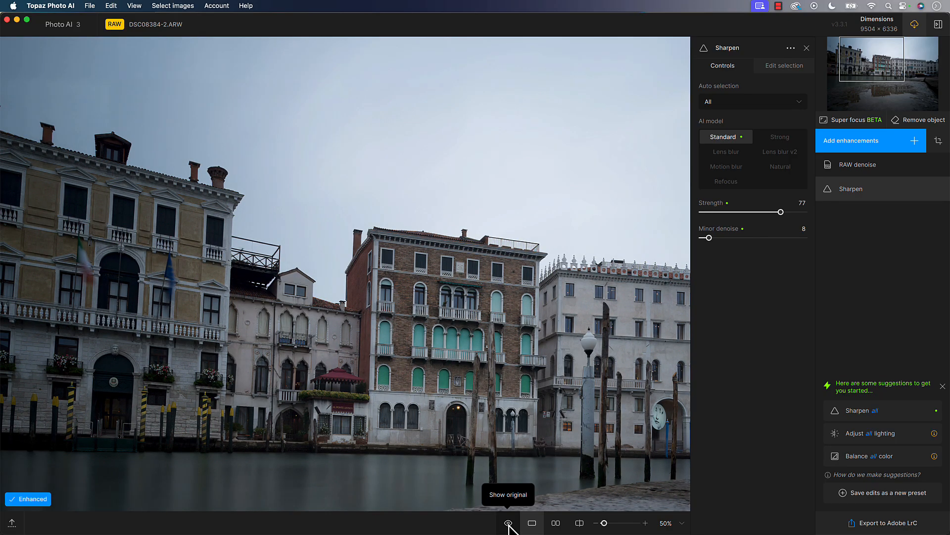
key(super+equal)
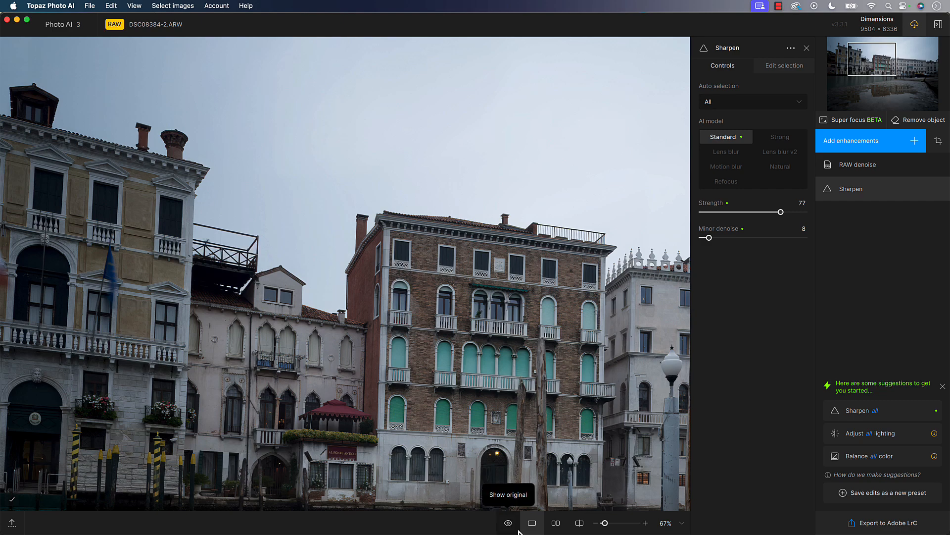
click(508, 523)
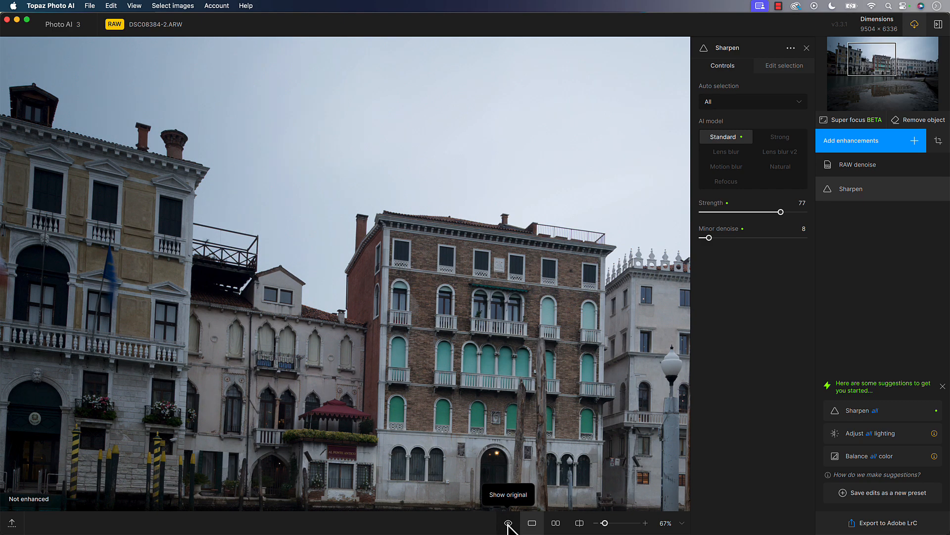
click(508, 523)
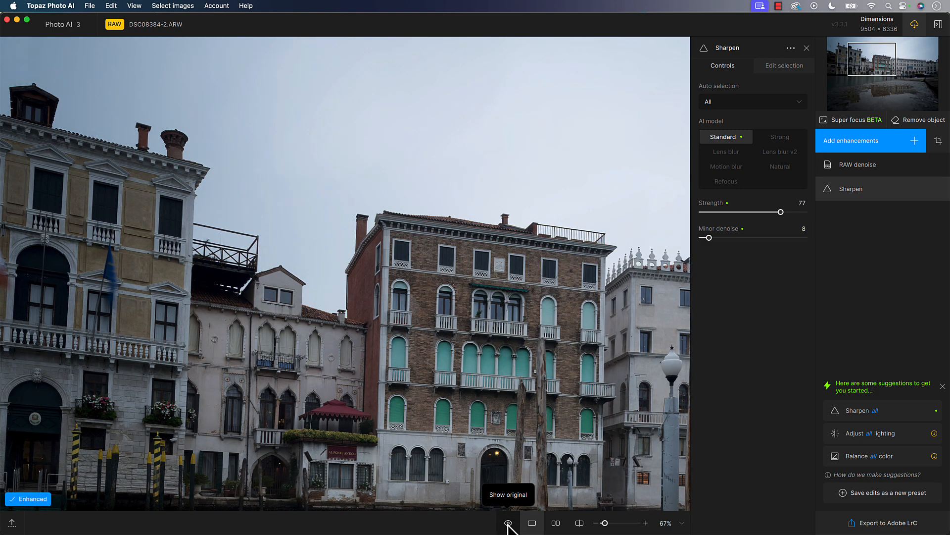
Compare the original and enhanced detail of the brick facade's windows and balconies at 200% and 400%
key(super+equal)
key(super+equal)
drag(521, 370, 374, 275)
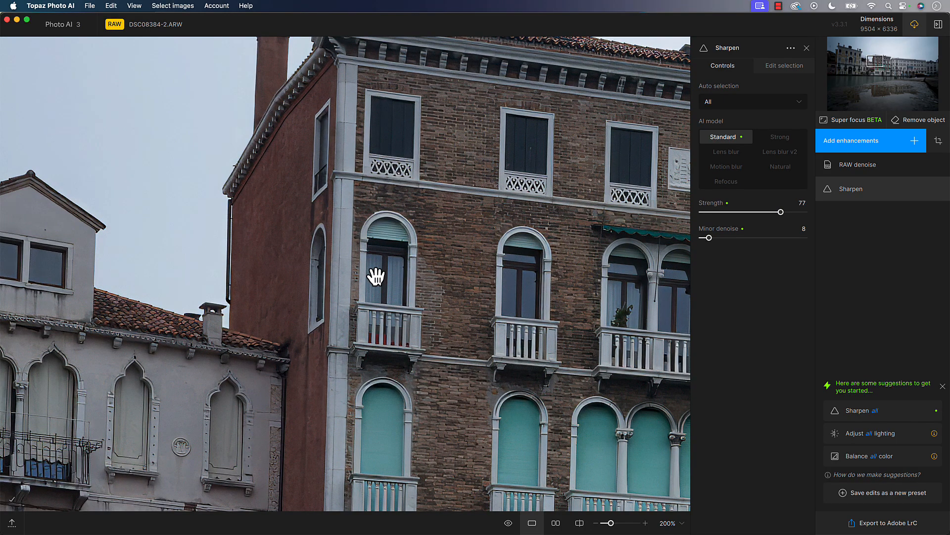
click(509, 527)
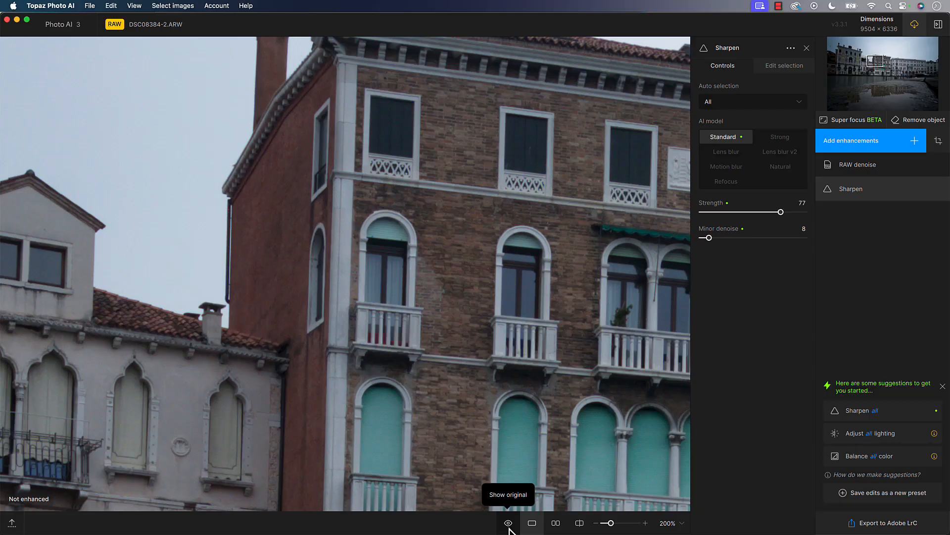
click(509, 524)
click(509, 525)
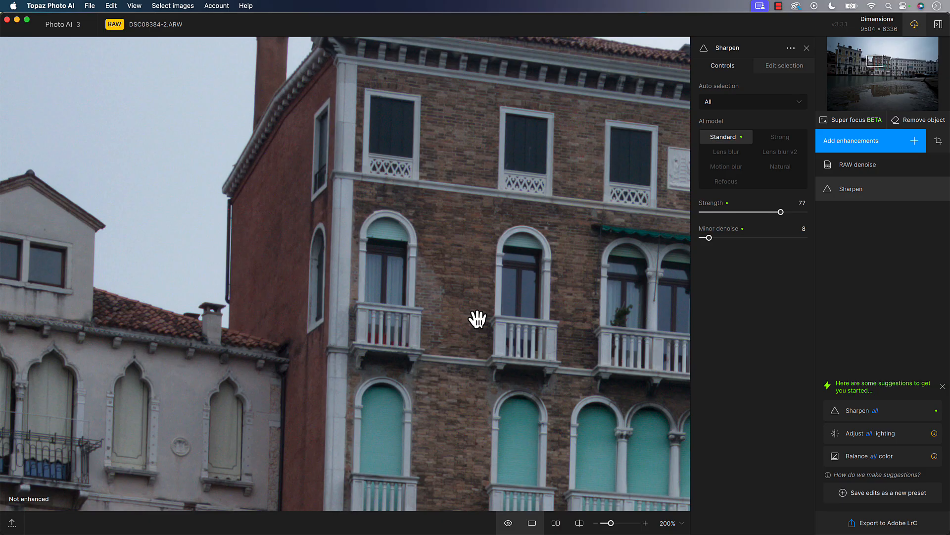
click(507, 525)
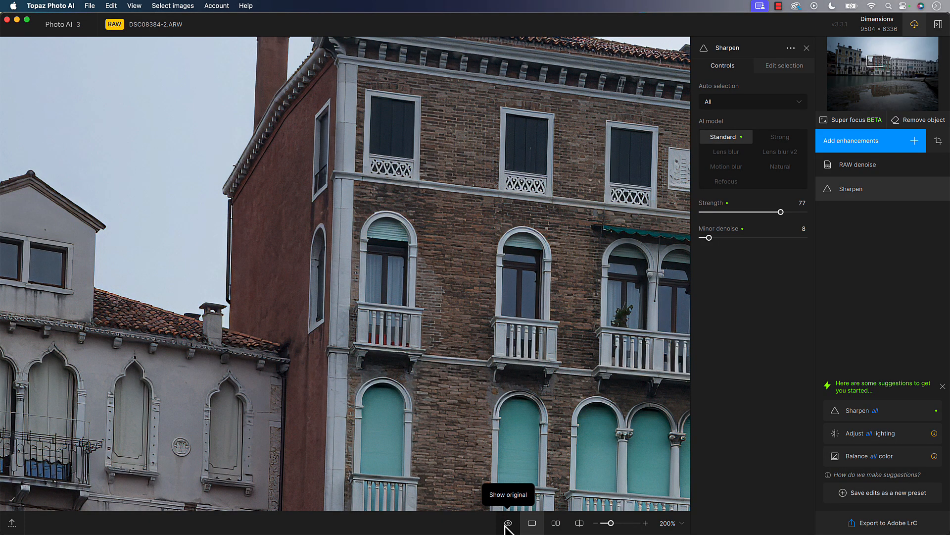
key(super+equal)
click(507, 524)
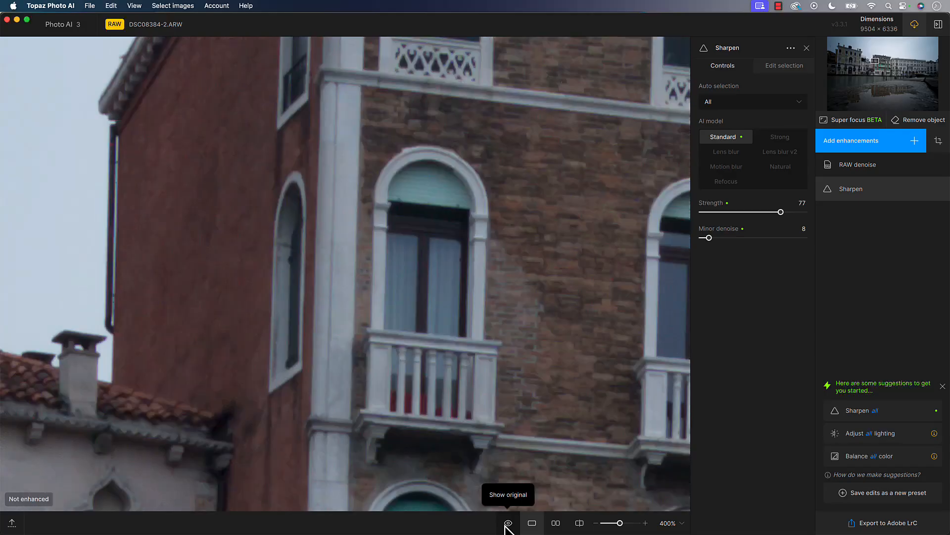
click(506, 524)
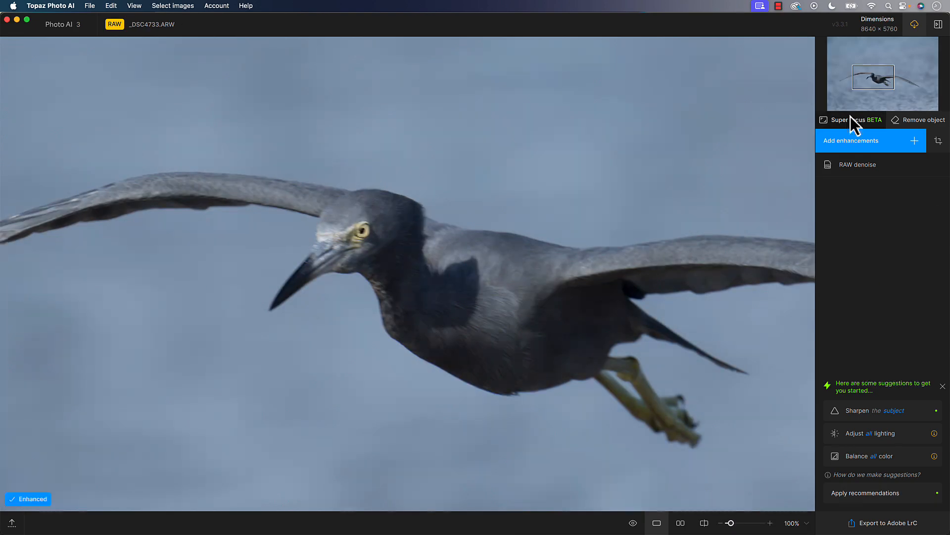
Open Super focus, set the focus boost to Minor and start a preview on the flying bird's head
click(849, 121)
click(882, 250)
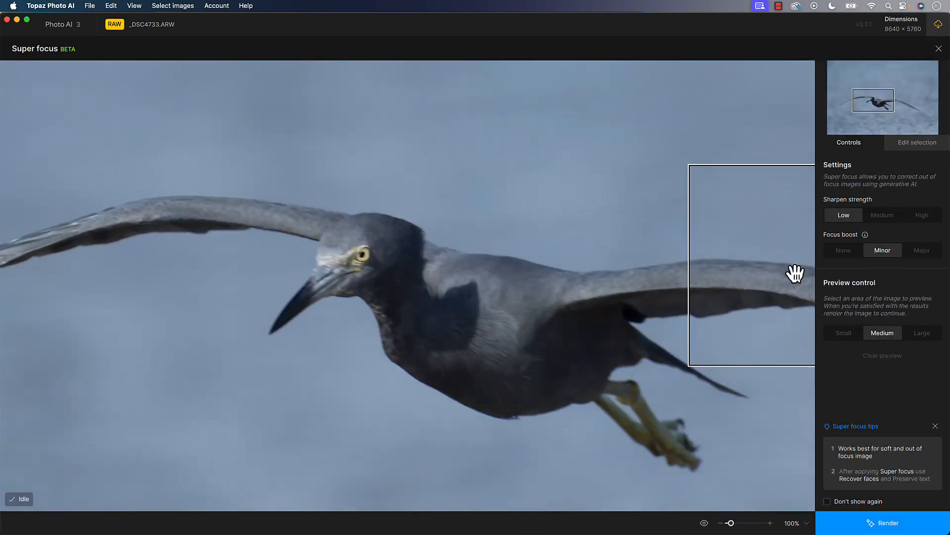
click(351, 287)
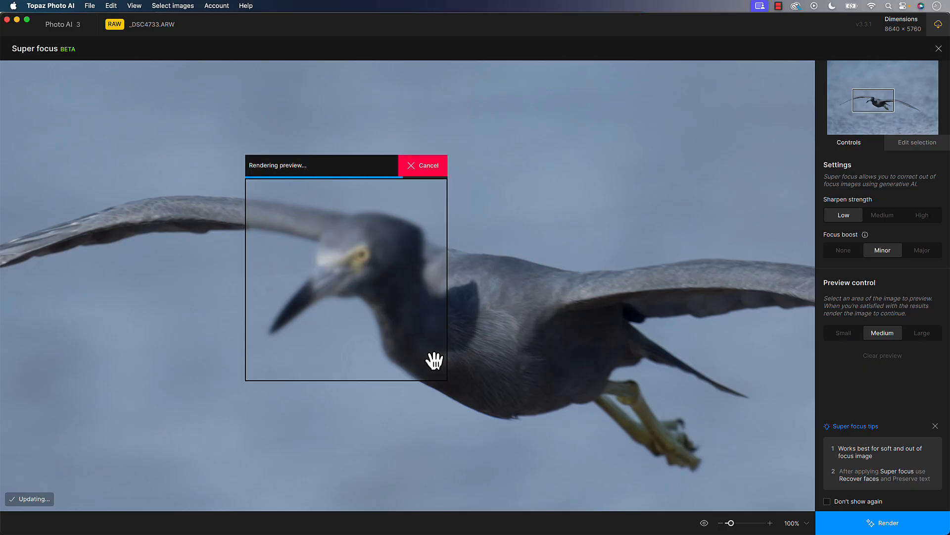
Set the focus boost to None, render a medium-size preview of the flying bird's head and compare it with the original
click(847, 256)
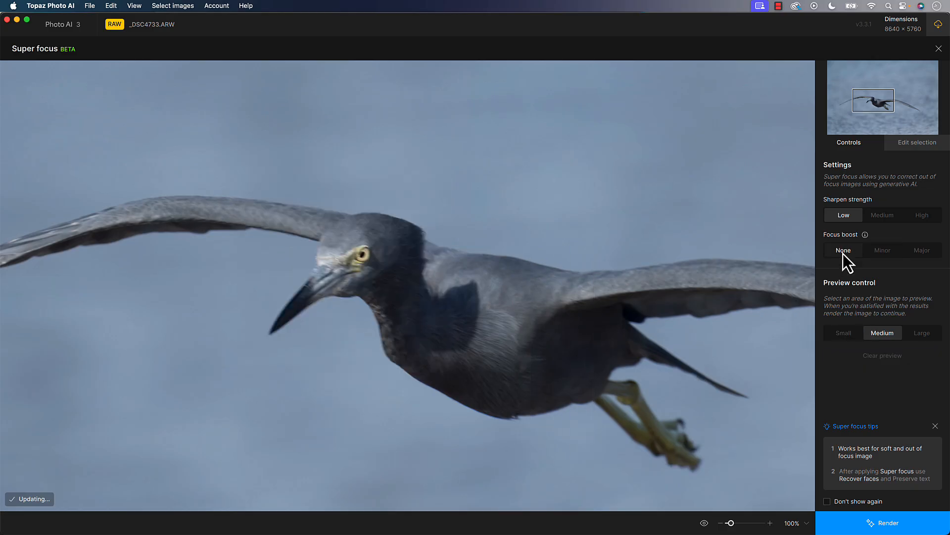
click(922, 332)
click(883, 333)
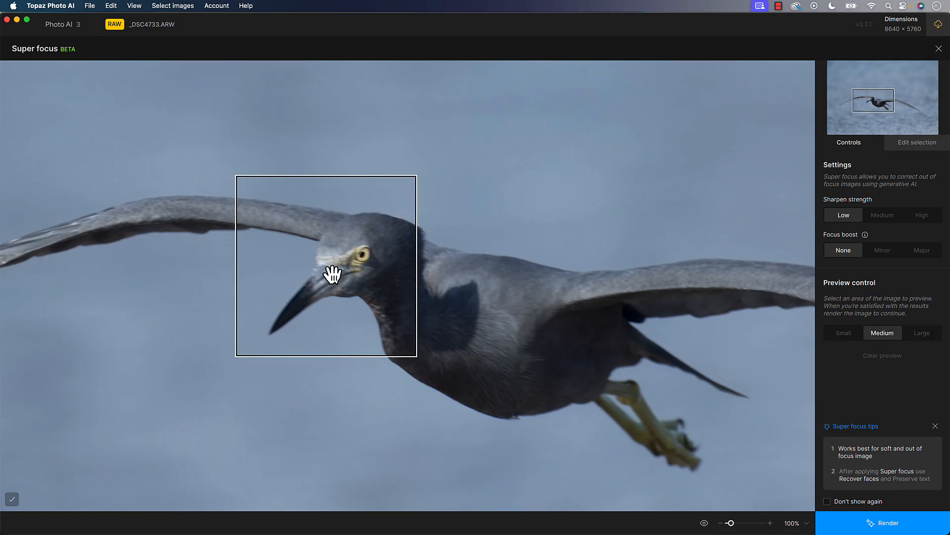
click(350, 281)
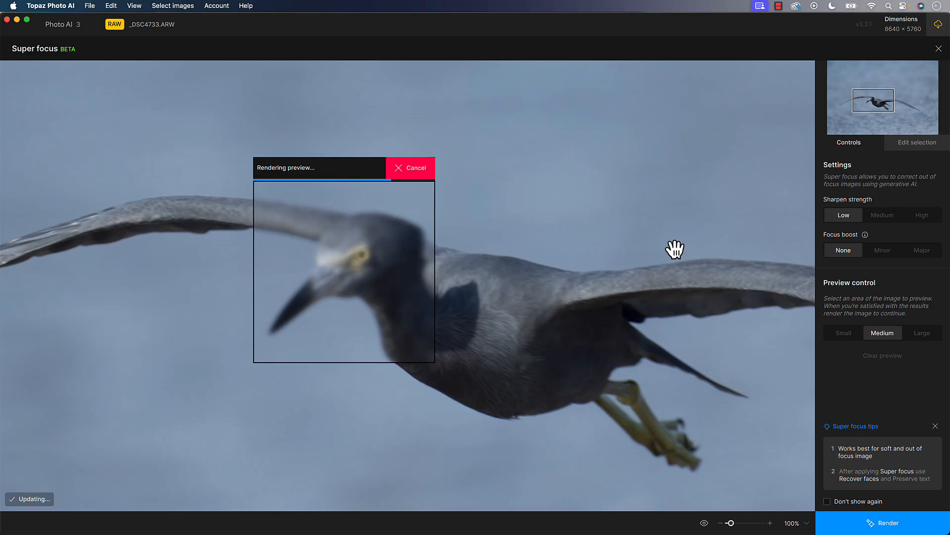
click(704, 523)
click(702, 522)
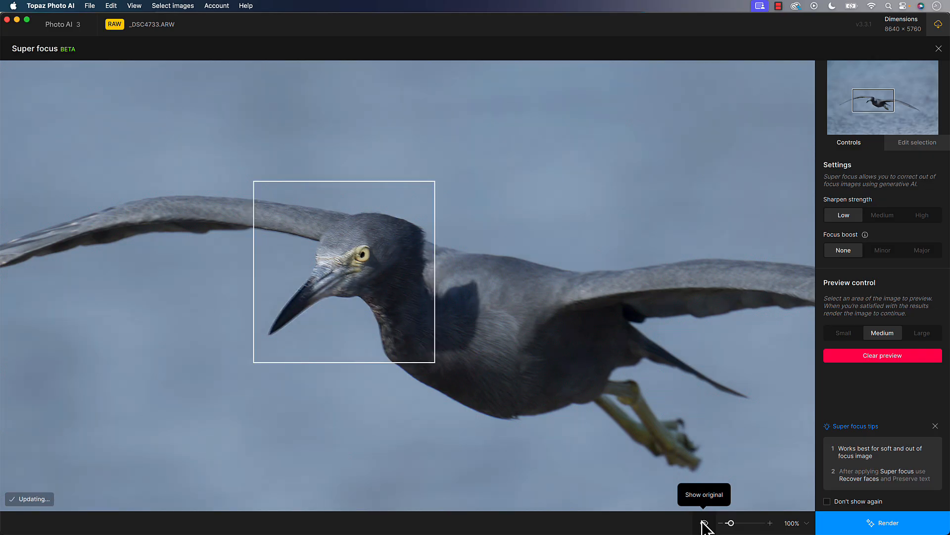